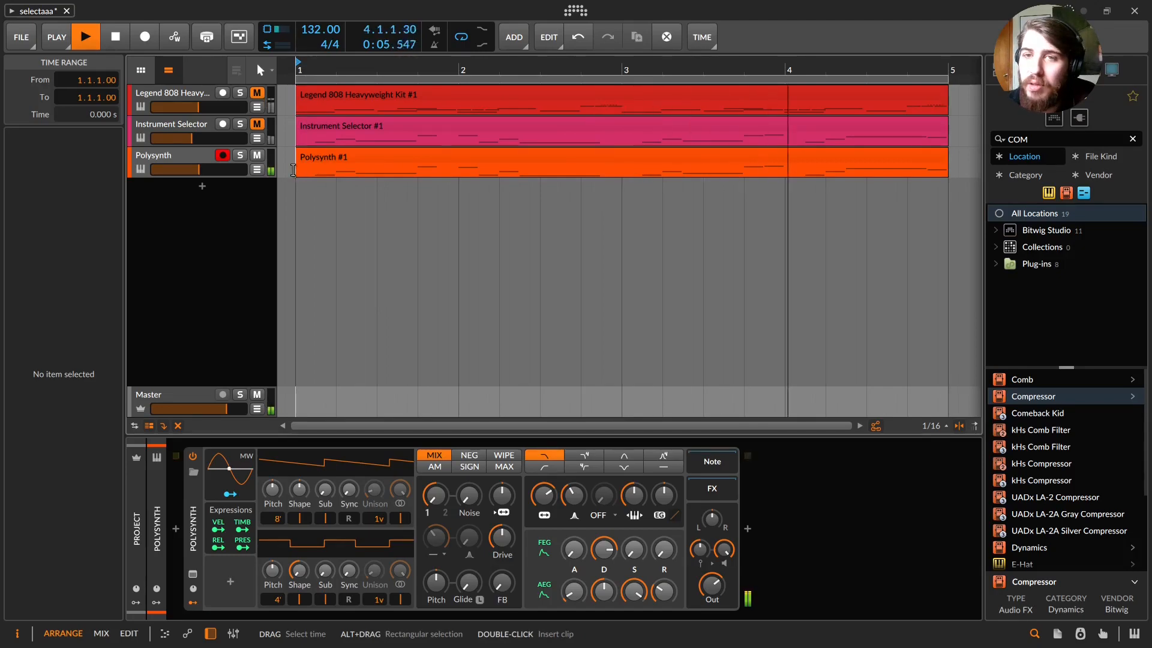
- Stop playback, look over the Pigments synth window of the Instrument Selector track, and close it
key("space")
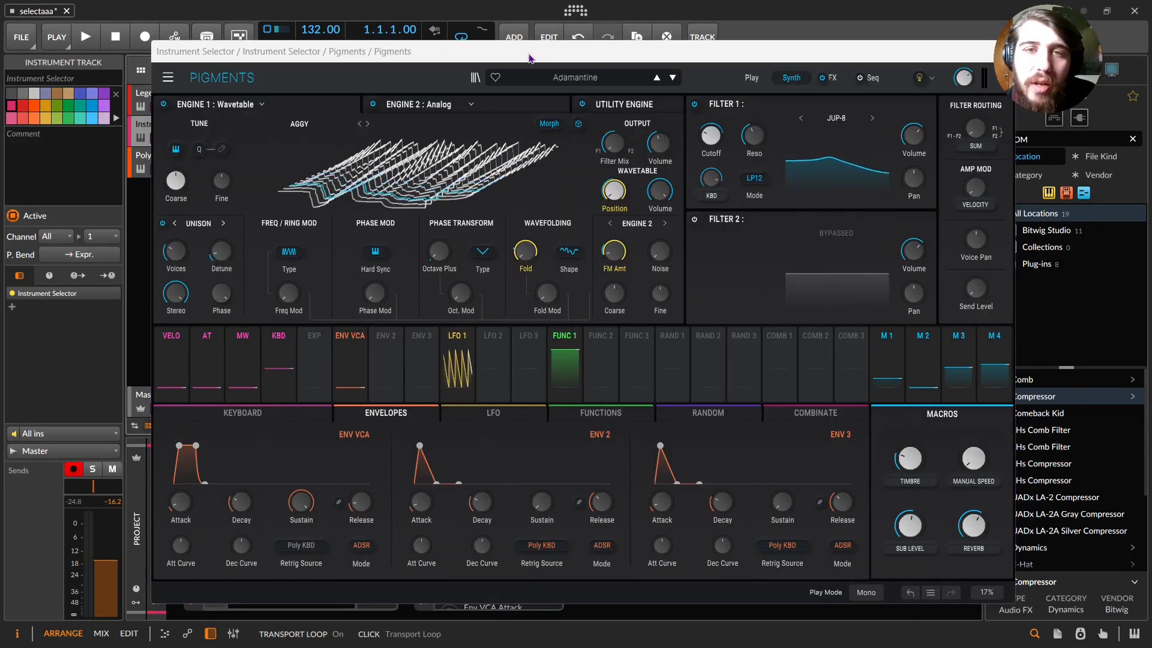
left_click_drag(529, 58, 848, 61)
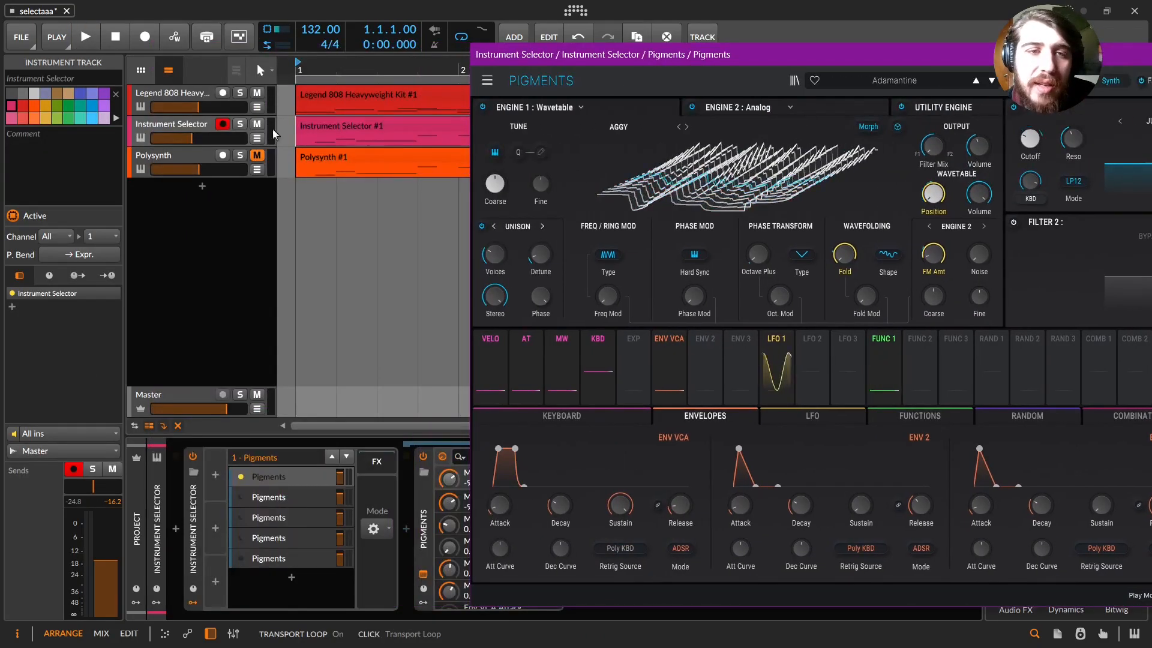
left_click(892, 85)
left_click(893, 84)
left_click(892, 84)
left_click(886, 54)
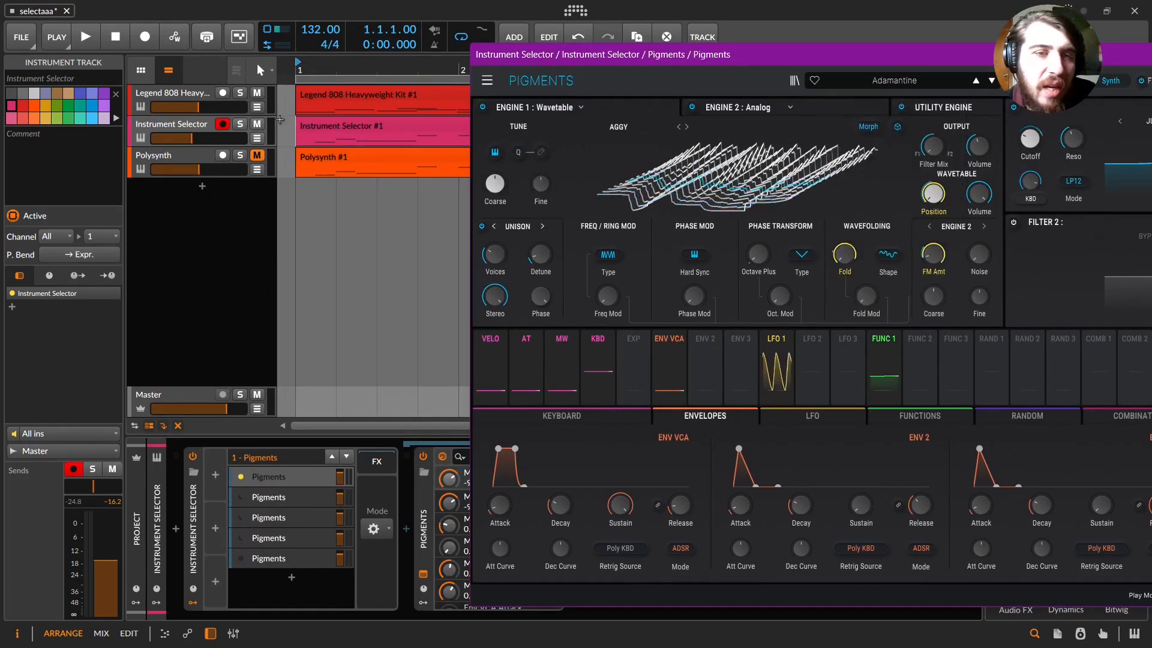
left_click_drag(638, 65, 227, 60)
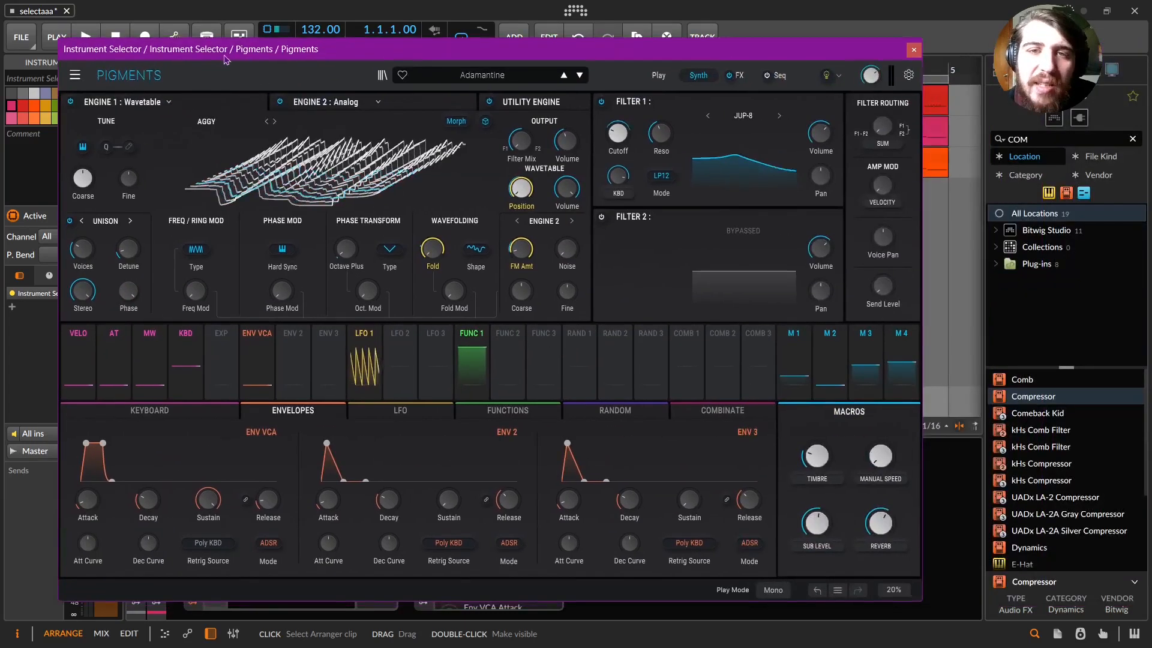
left_click(914, 51)
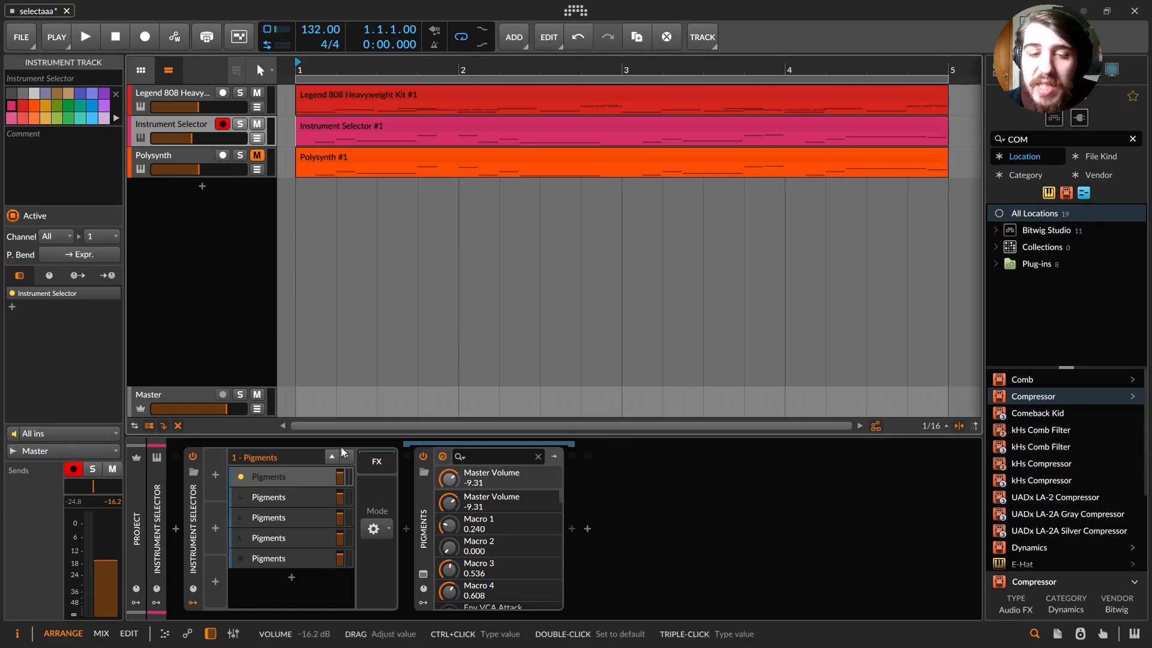
- Browse the Pigments presets forward to Additive Blades, return to Adamantine, and close the synth window
left_click(443, 456)
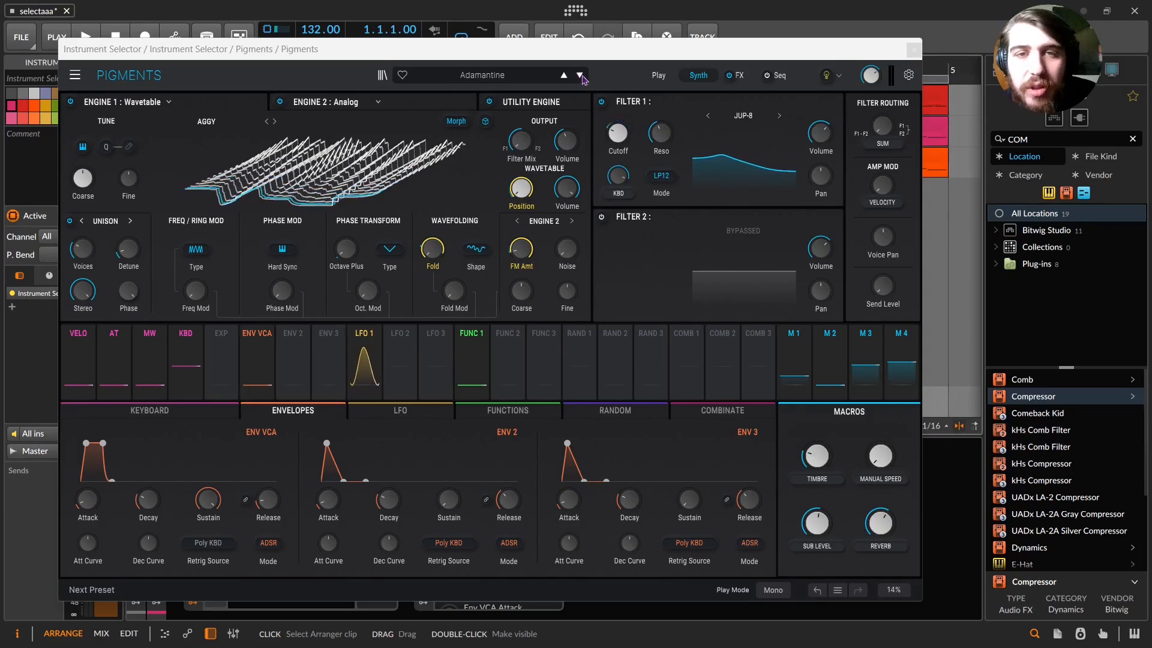
left_click(579, 76)
left_click(579, 76)
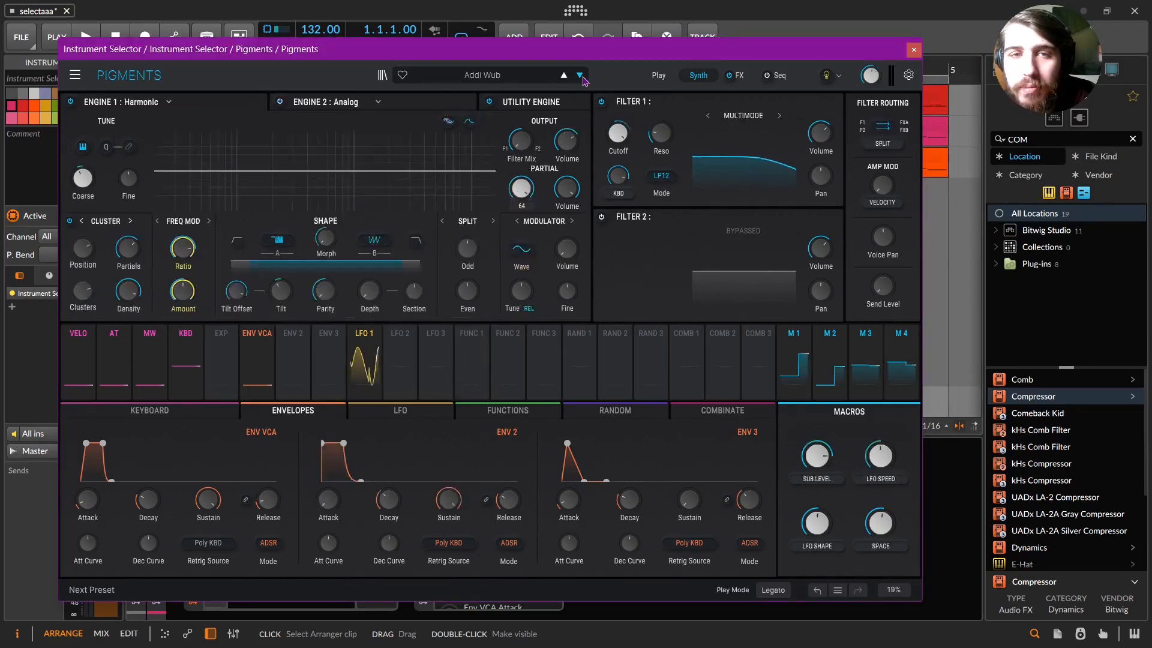
left_click(580, 78)
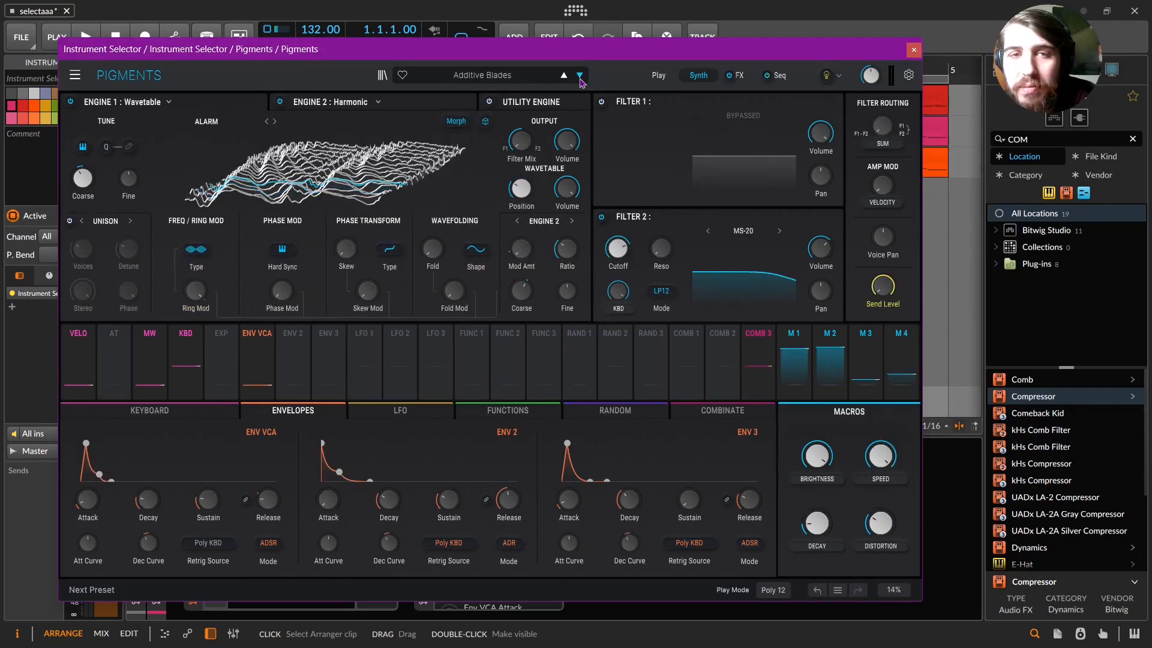
left_click(561, 78)
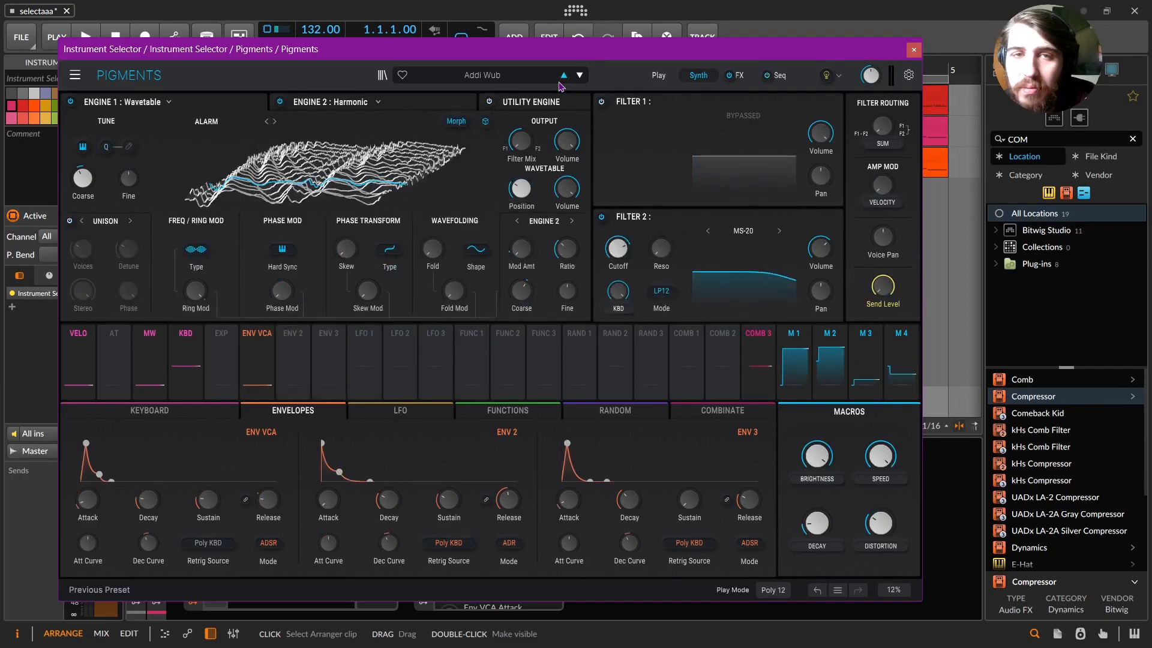
left_click(563, 77)
left_click(563, 76)
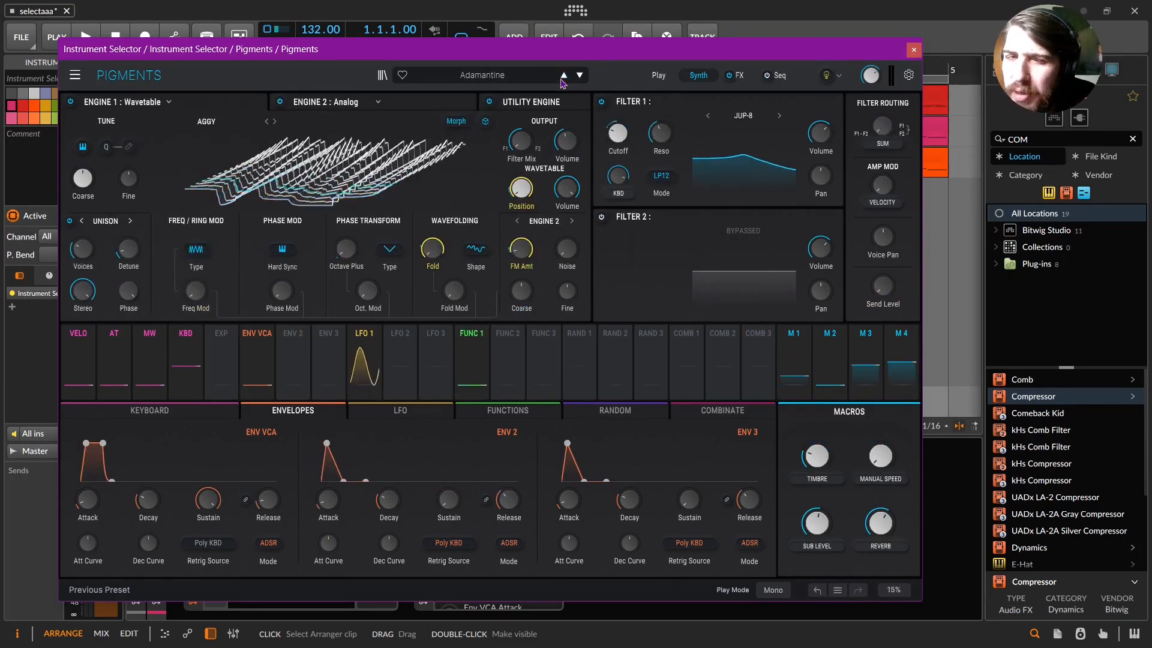
left_click(911, 51)
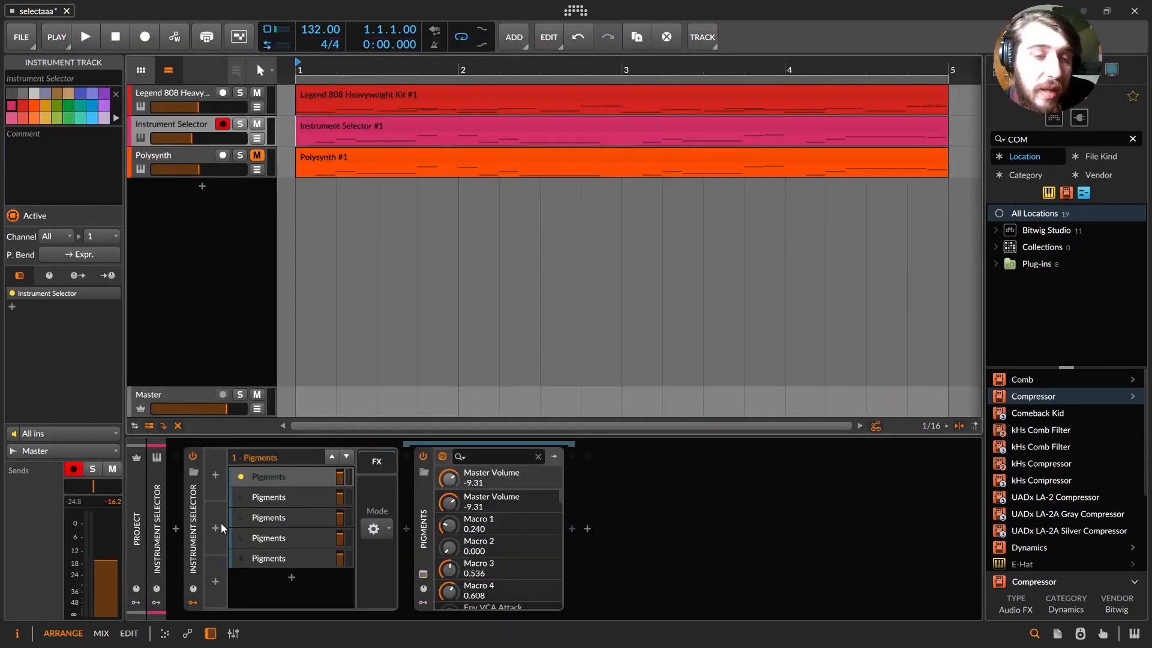
- Select the Instrument Selector device and cycle through its Pigments layers, returning to layer 1
left_click(196, 510)
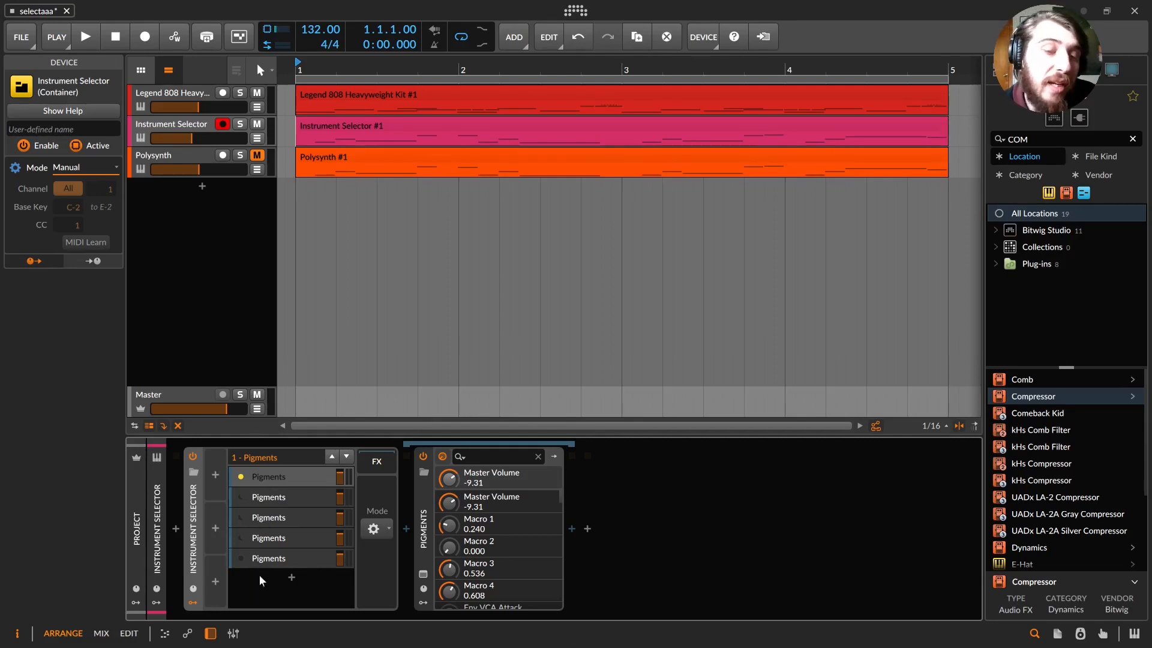
left_click(347, 458)
left_click(346, 456)
left_click(345, 455)
left_click(345, 455)
left_click(326, 458)
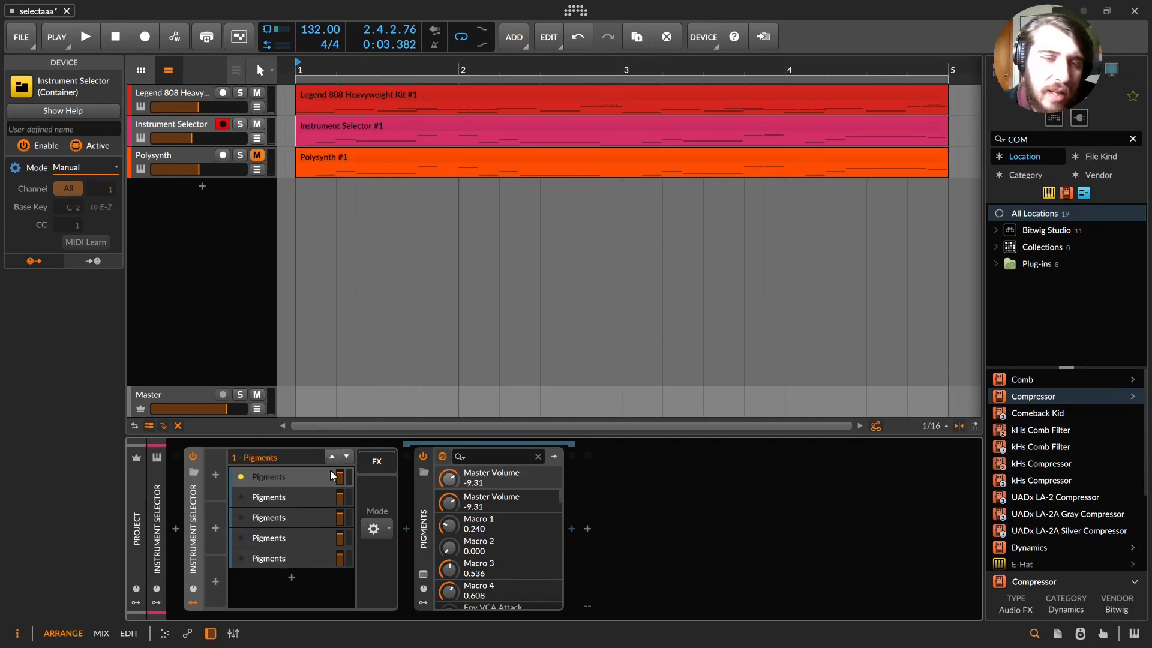
left_click(334, 459)
left_click(240, 498)
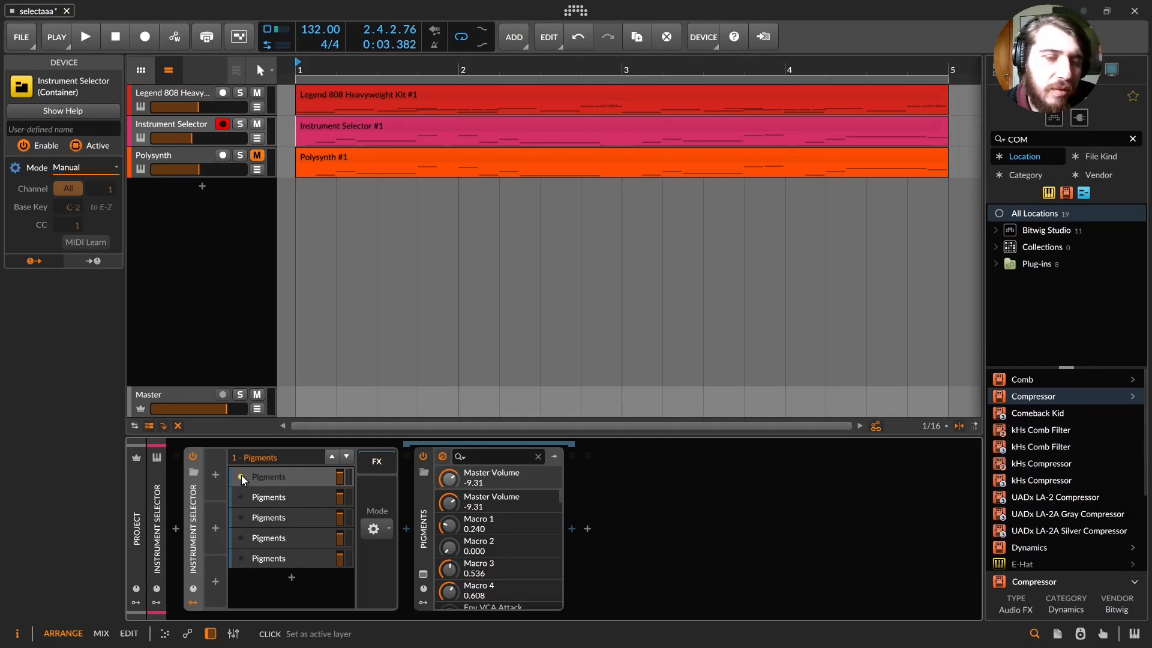
- Play the loop while switching the active layer among the five Pigments instances, ending on layer 5, and stop playback
key("space")
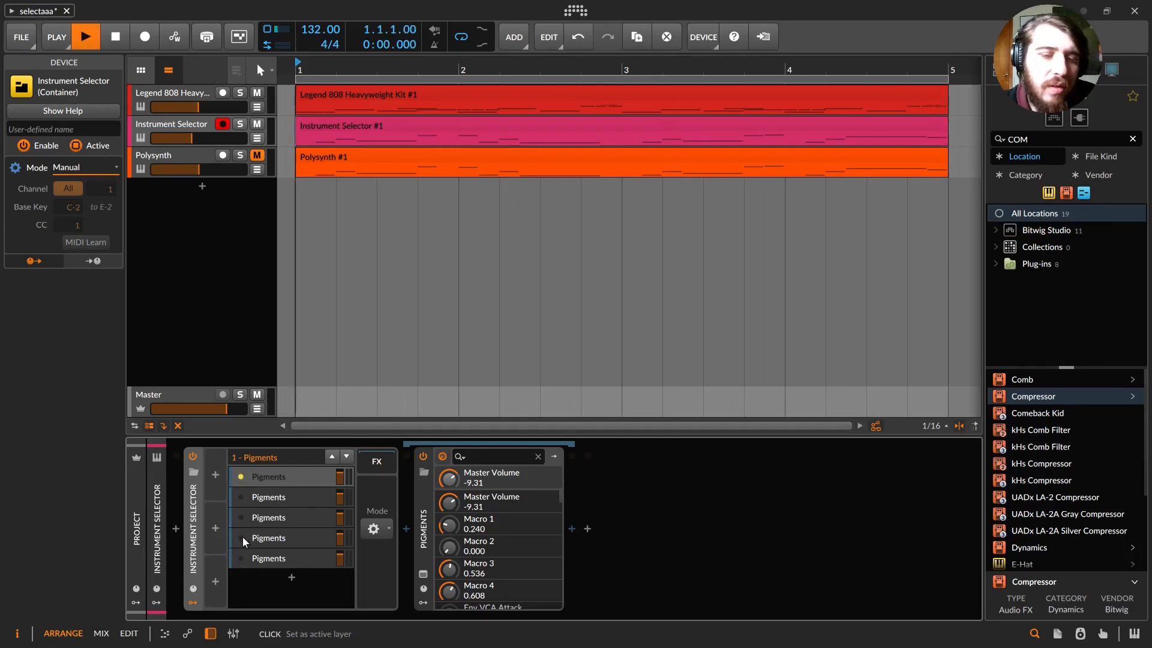
left_click(243, 537)
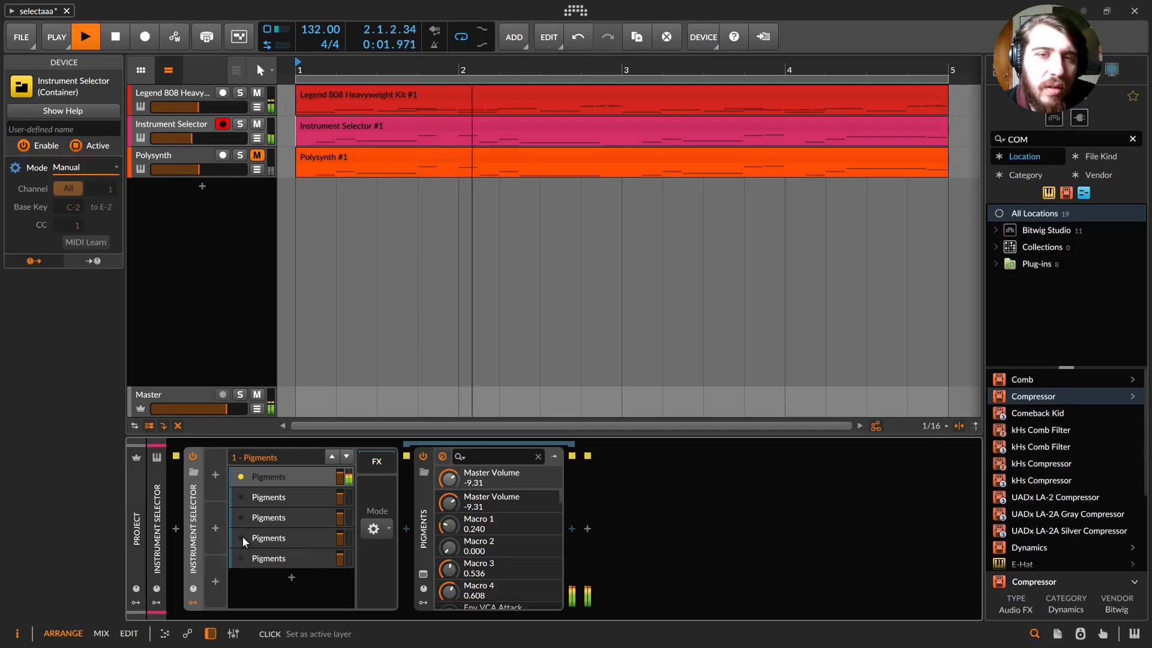
left_click(240, 497)
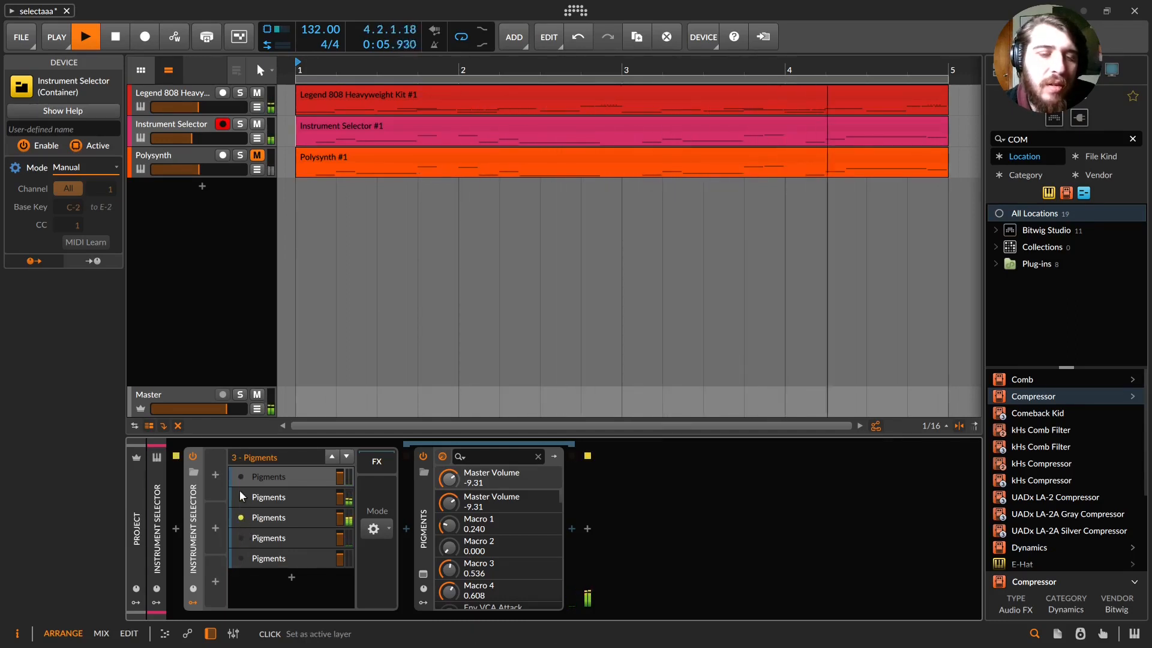
left_click(241, 537)
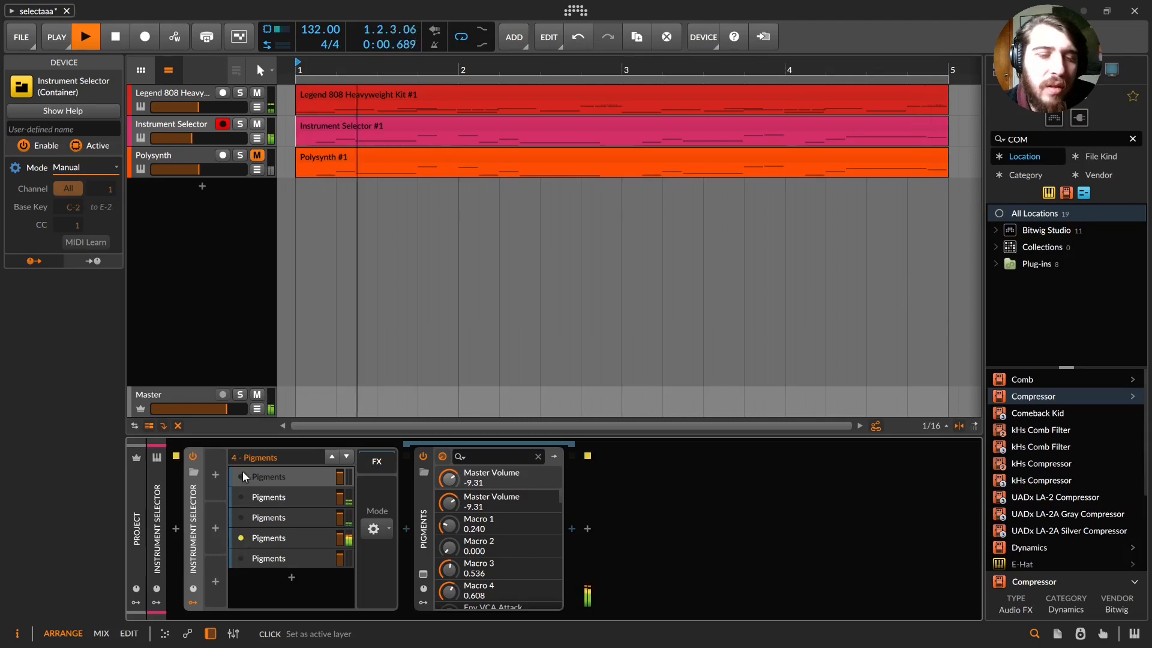
left_click(241, 558)
left_click(239, 475)
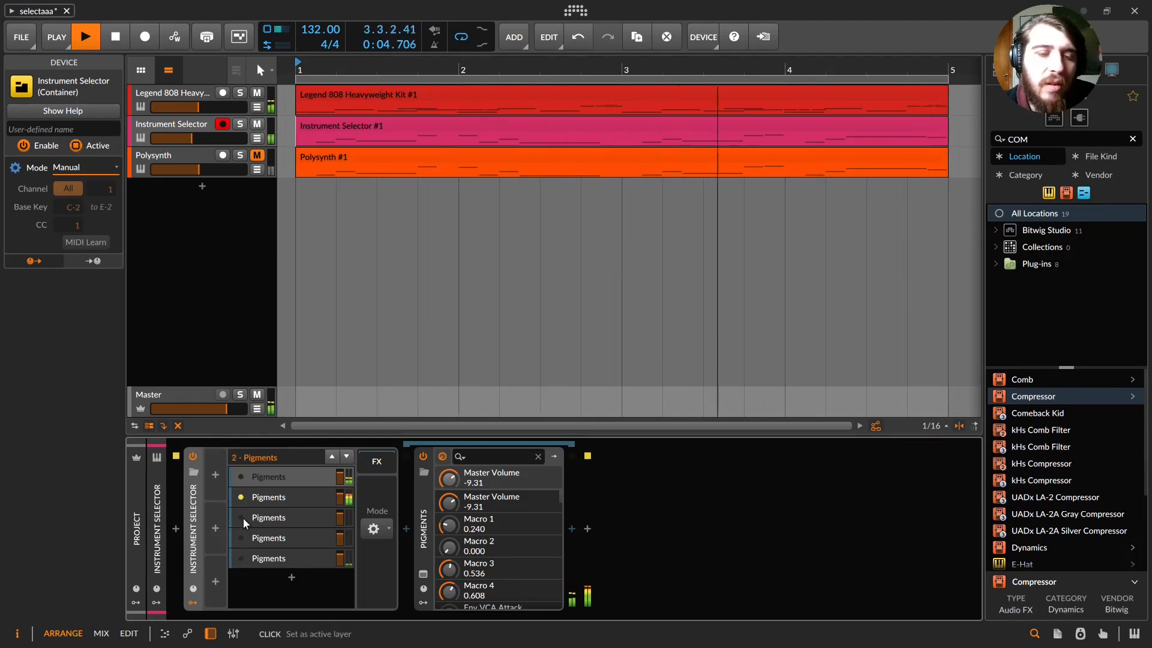
left_click(243, 537)
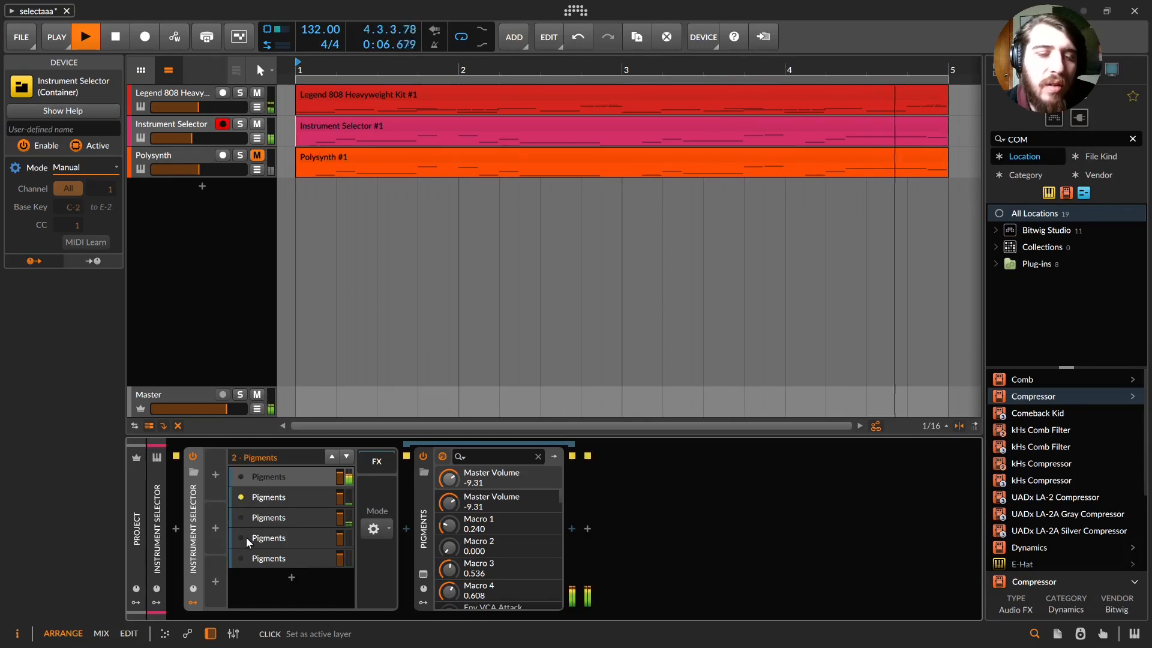
left_click(239, 517)
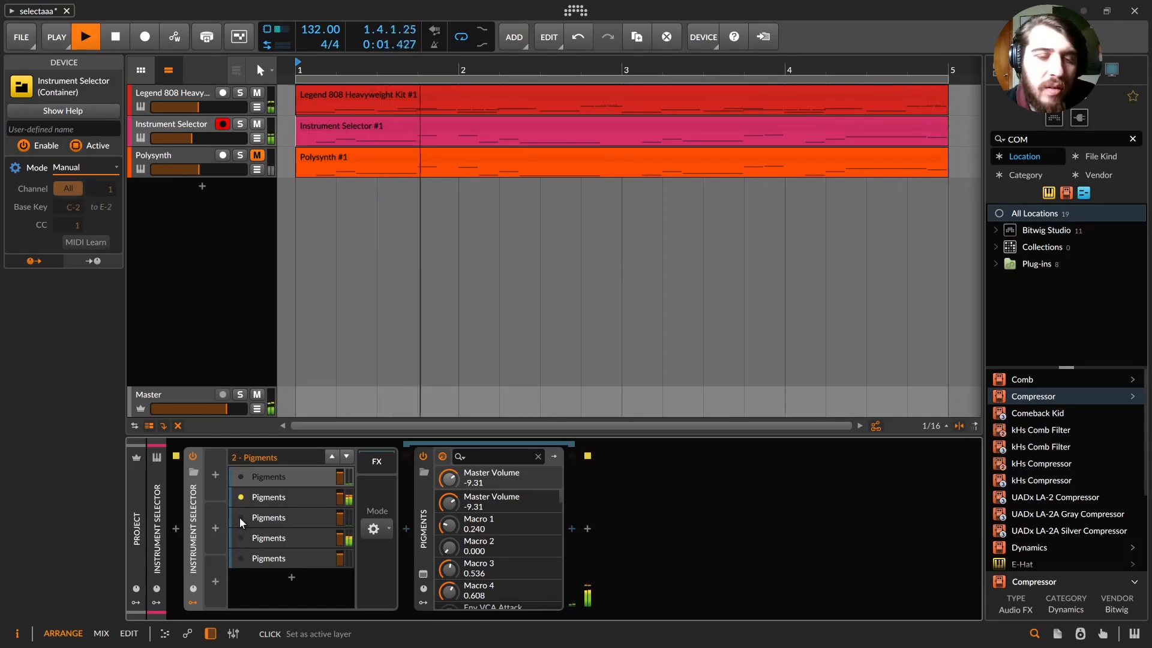
left_click(240, 478)
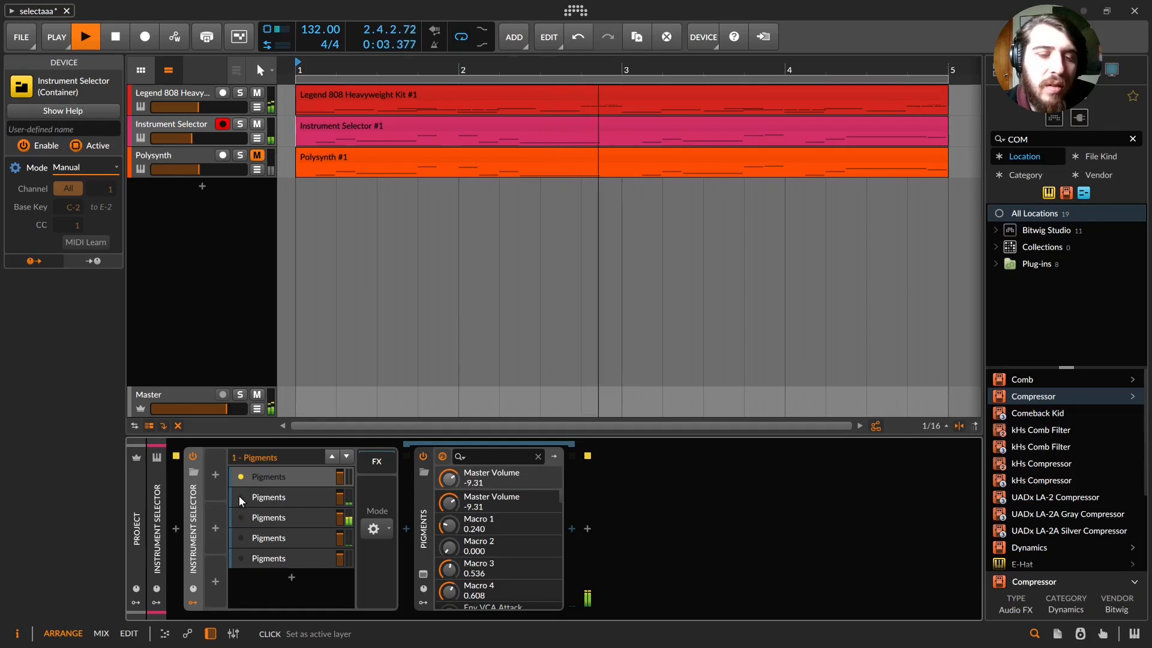
left_click(238, 517)
left_click(243, 498)
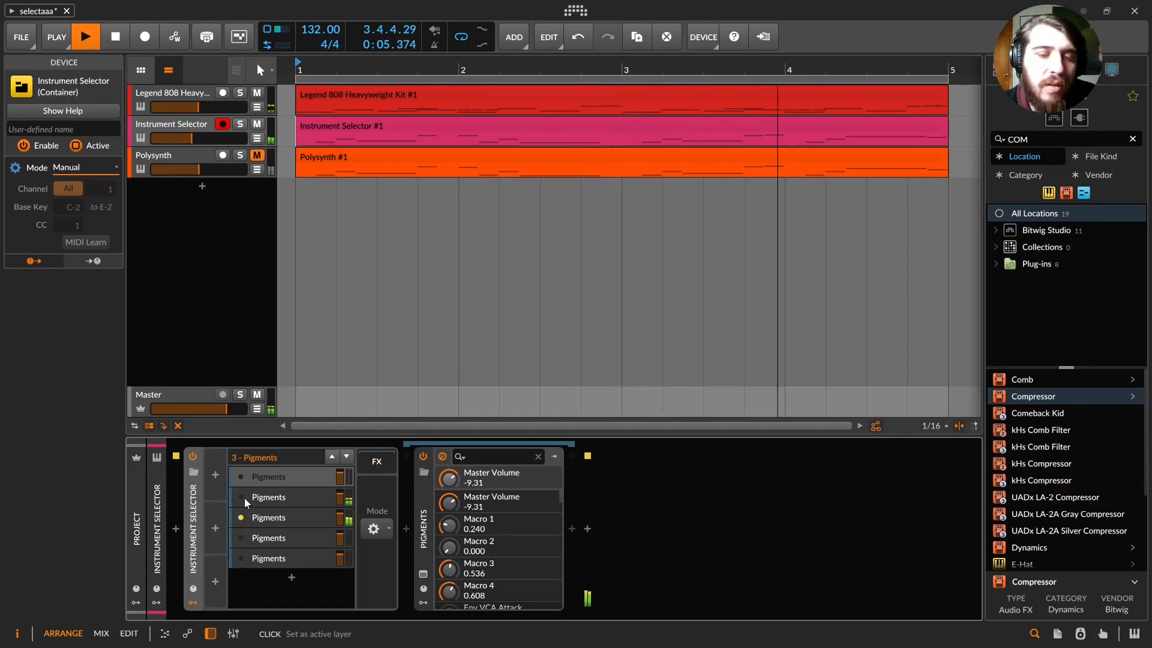
left_click(246, 550)
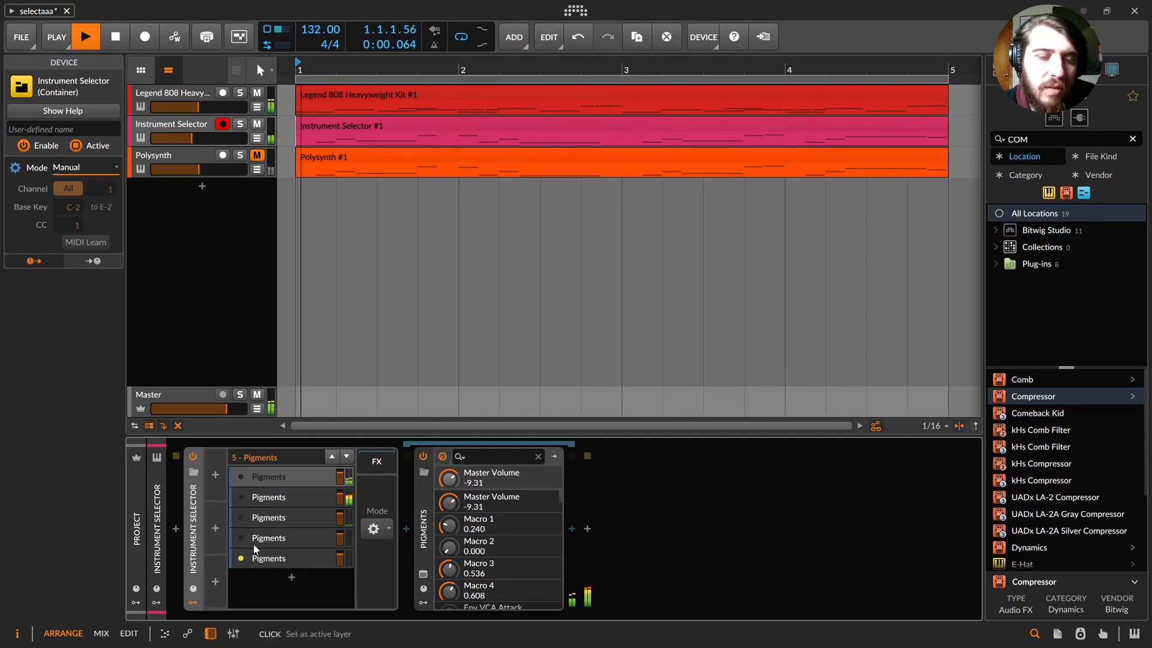
key("space")
- Set the Instrument Selector's mode to Round-robin and audition the loop from bar 1
left_click(374, 528)
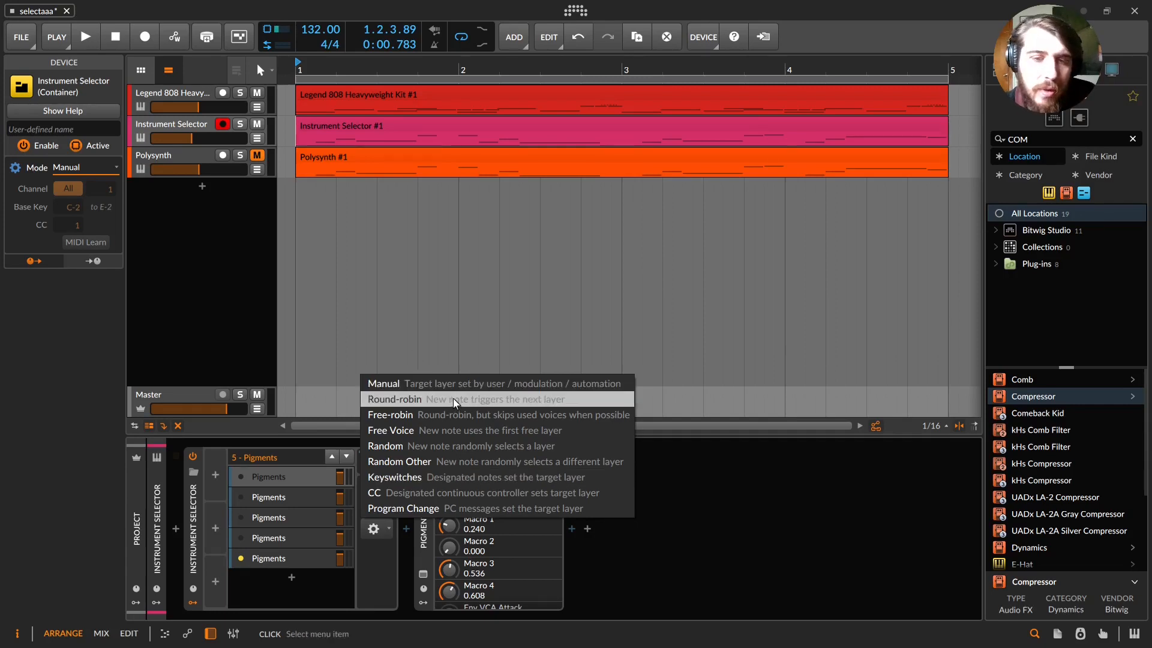
left_click(435, 369)
left_click(290, 164)
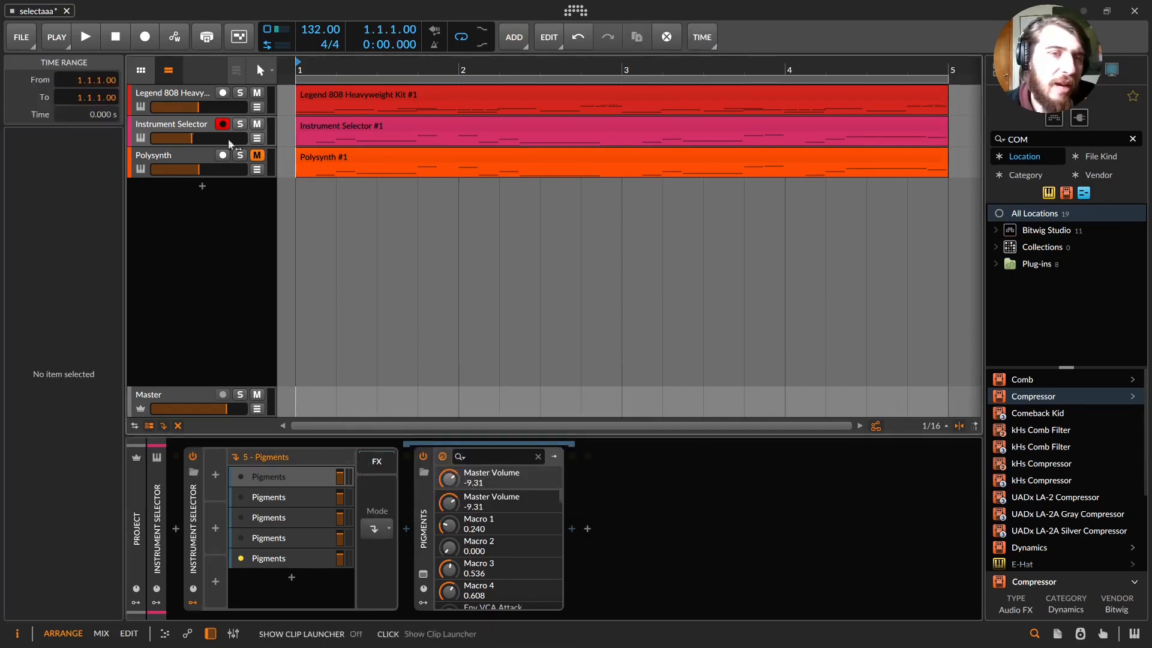
key("space")
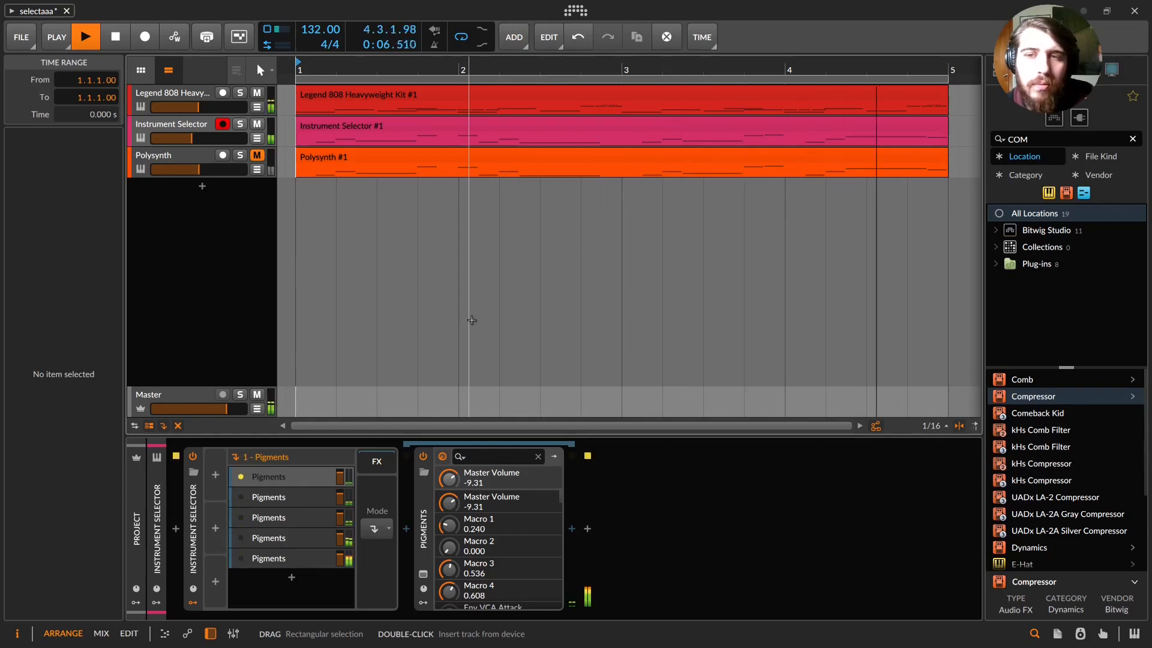
key("space")
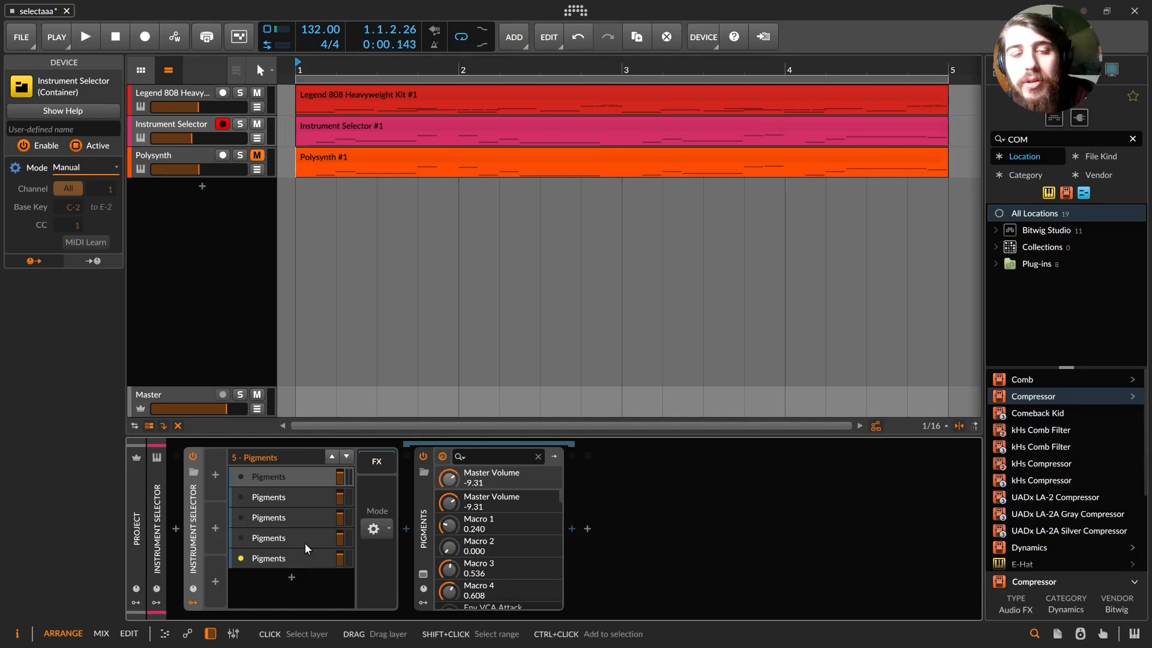
- Add a Steps modulator and a Random modulator to the Instrument Selector
left_click(214, 475)
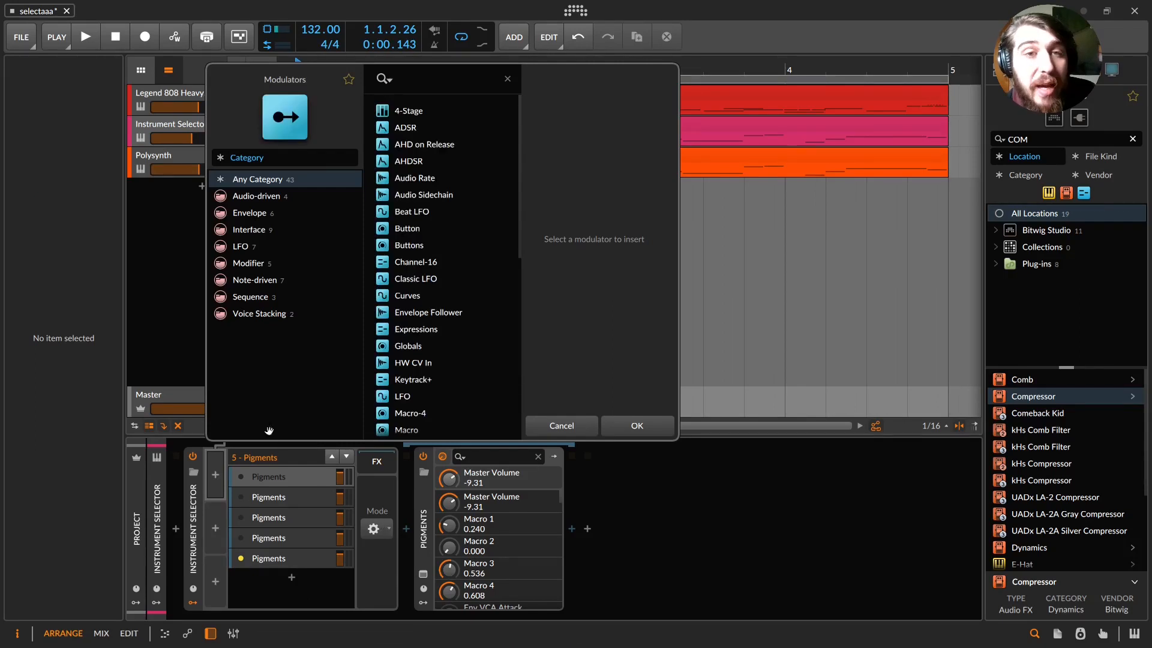
type("ste")
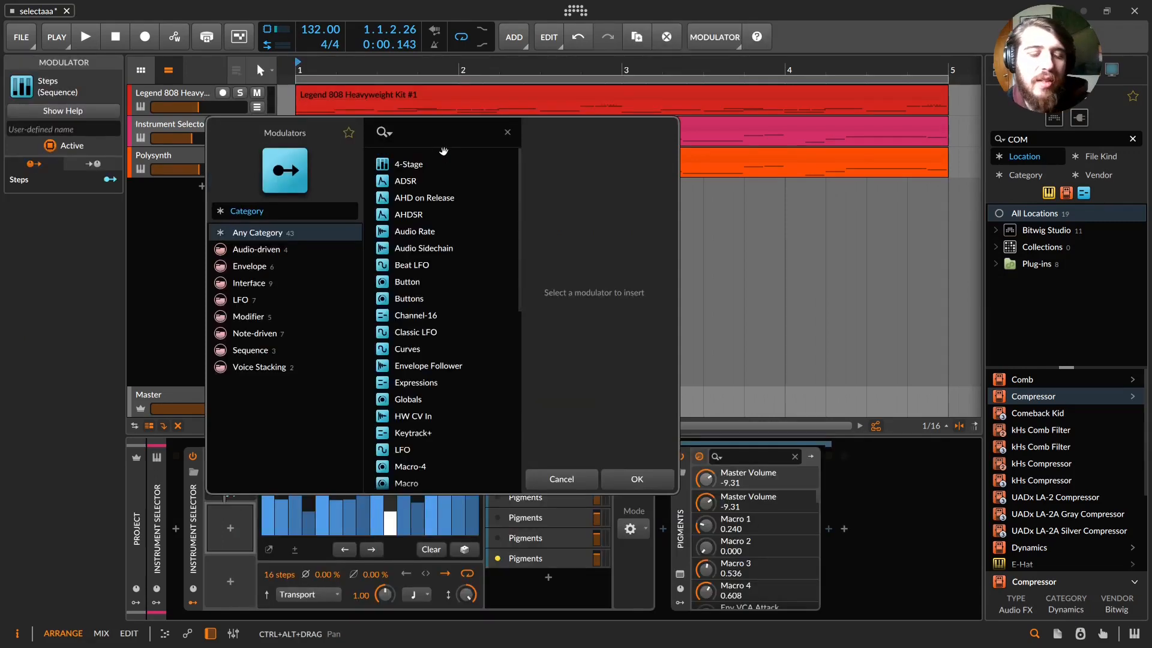
type("ran")
left_click(401, 164)
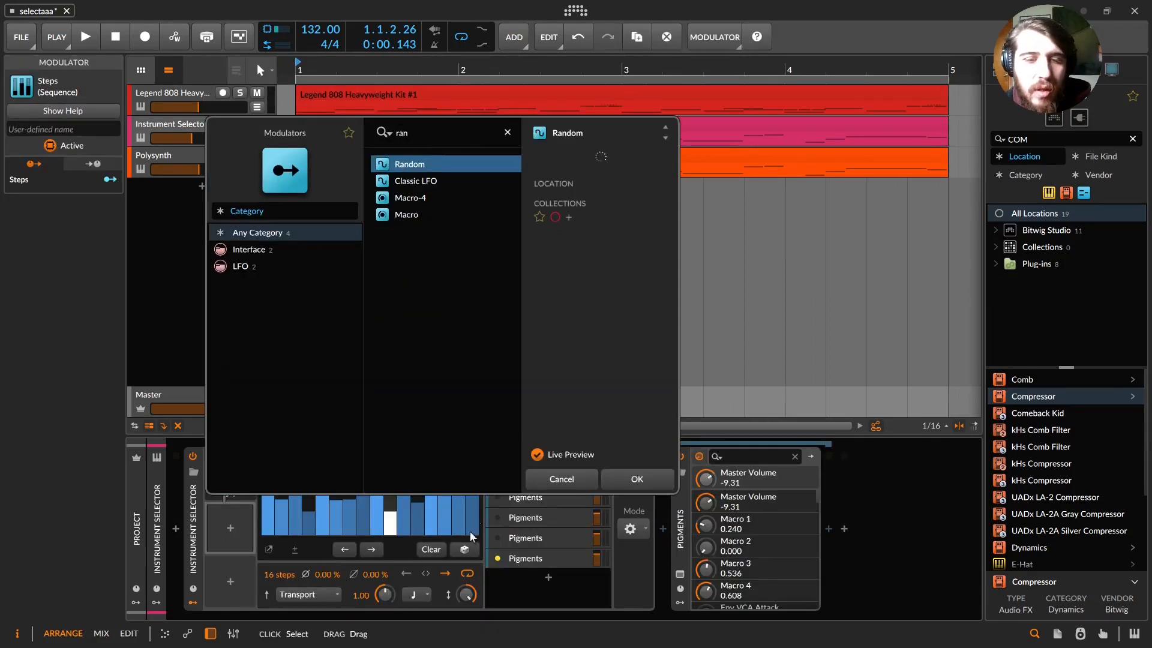
key("Return")
- Map the Steps modulator to the Instrument Selector's layer index with an amount of 4.000 and expand the Steps settings
double_click(221, 460)
left_click(231, 493)
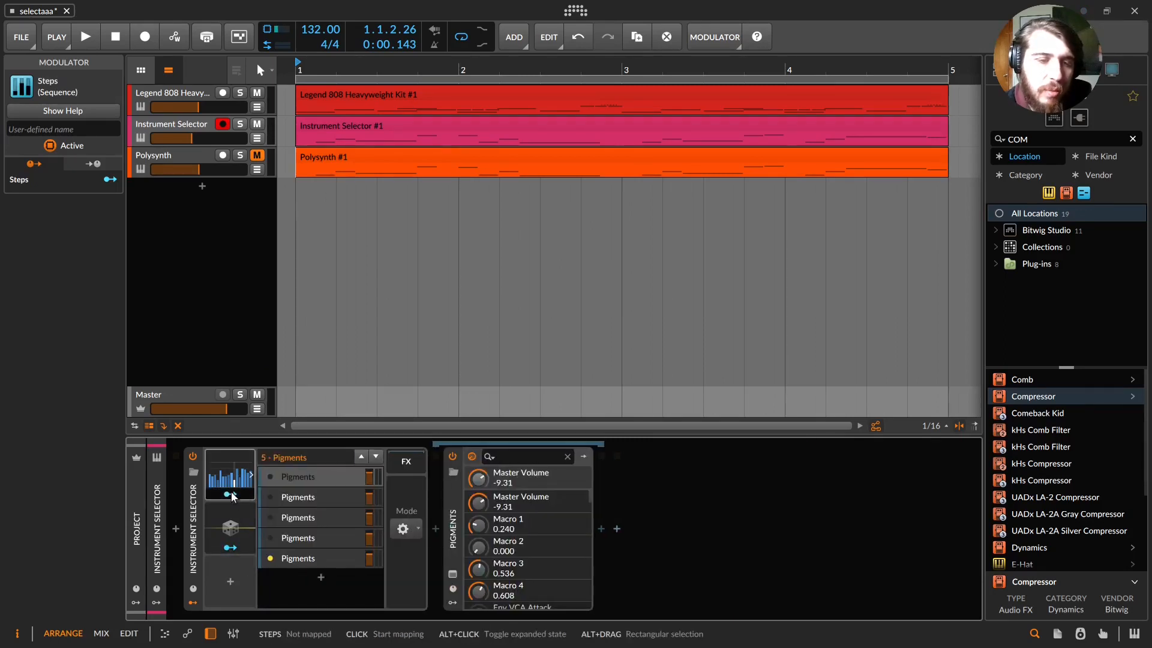
left_click_drag(306, 457, 306, 409)
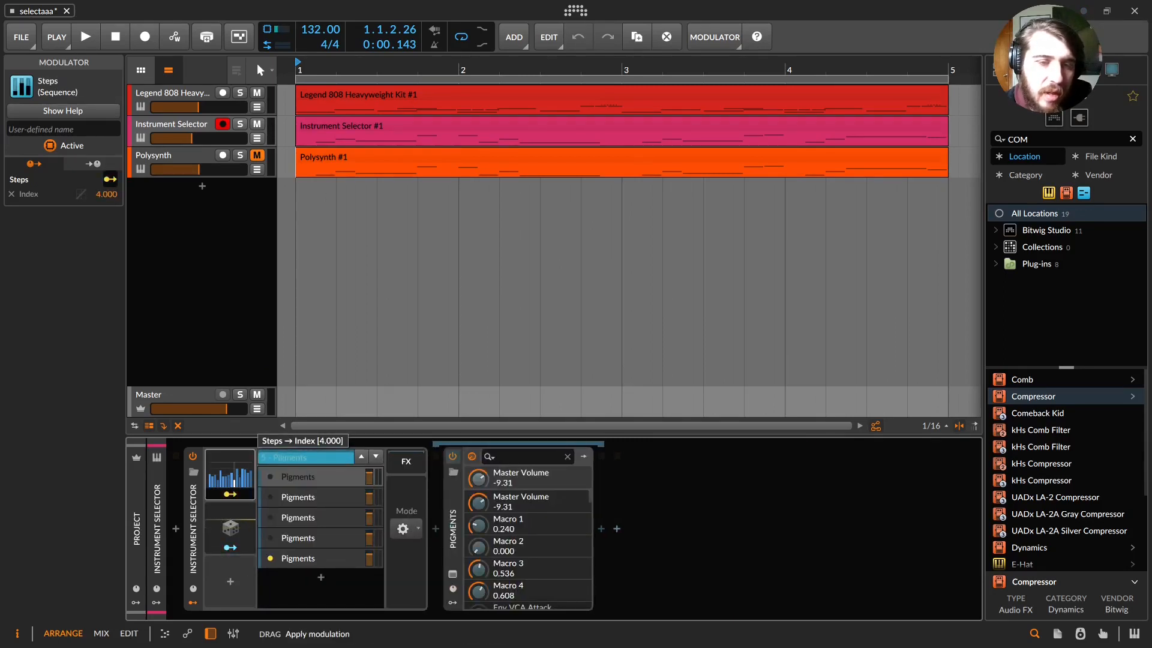
left_click(230, 495)
left_click(250, 474)
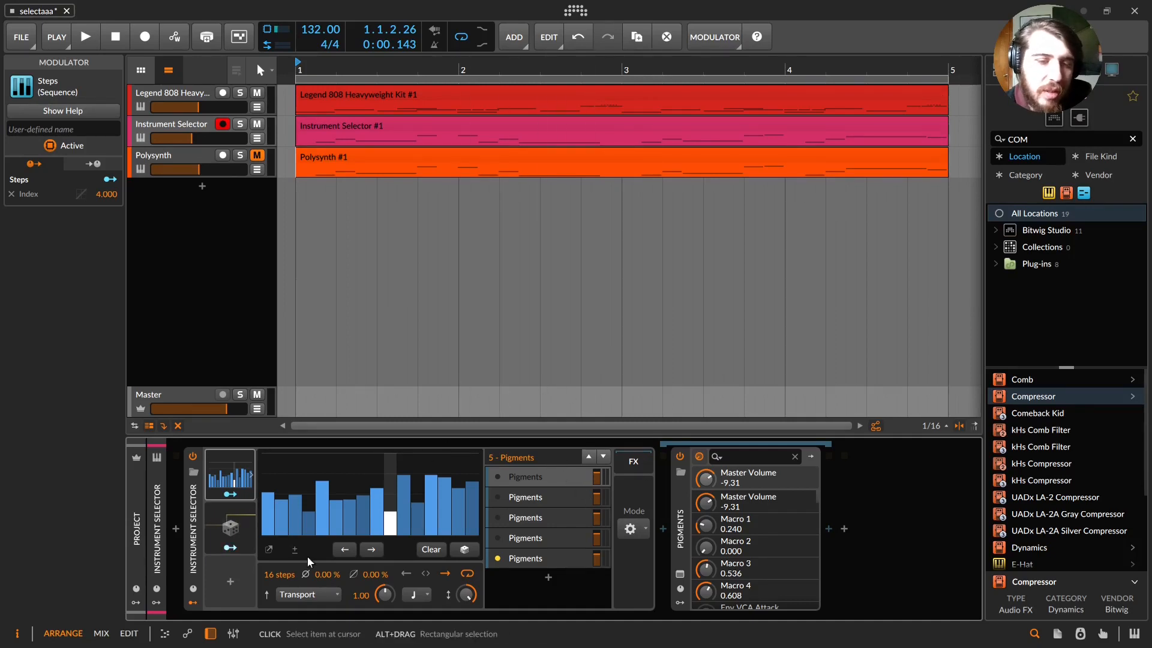
- Expand the Random modulator's settings and set its rate timebase to dotted quarter note
left_click(237, 525)
left_click(344, 478)
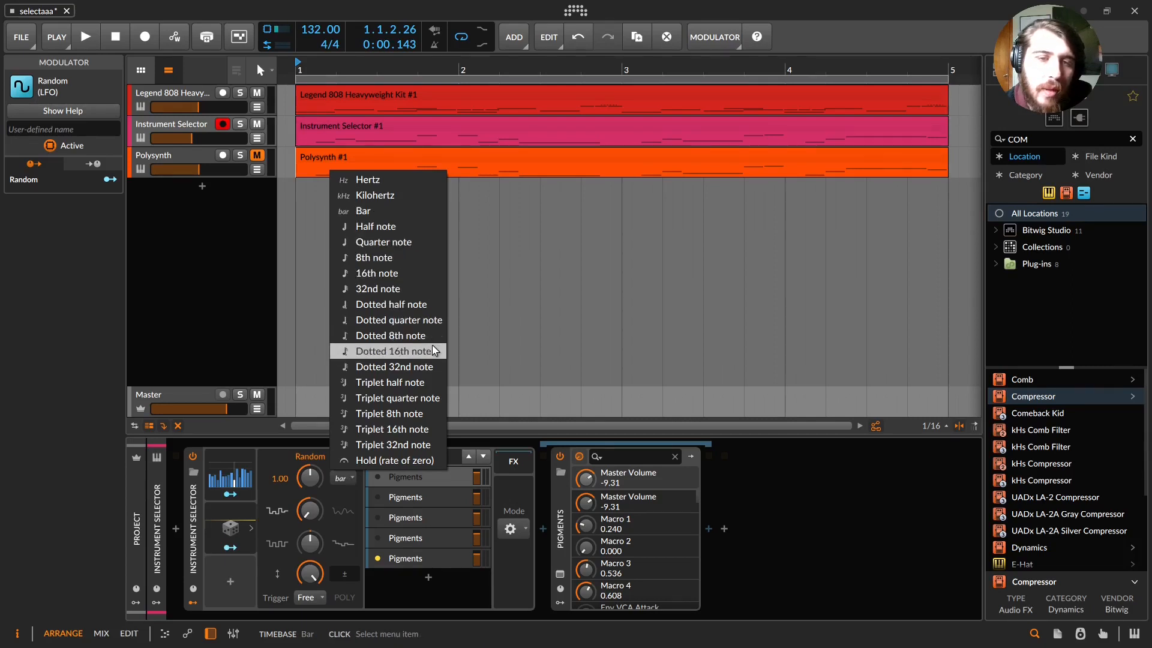
left_click(427, 315)
- Return to the Steps modulator's settings and set its timebase to half note
left_click(238, 472)
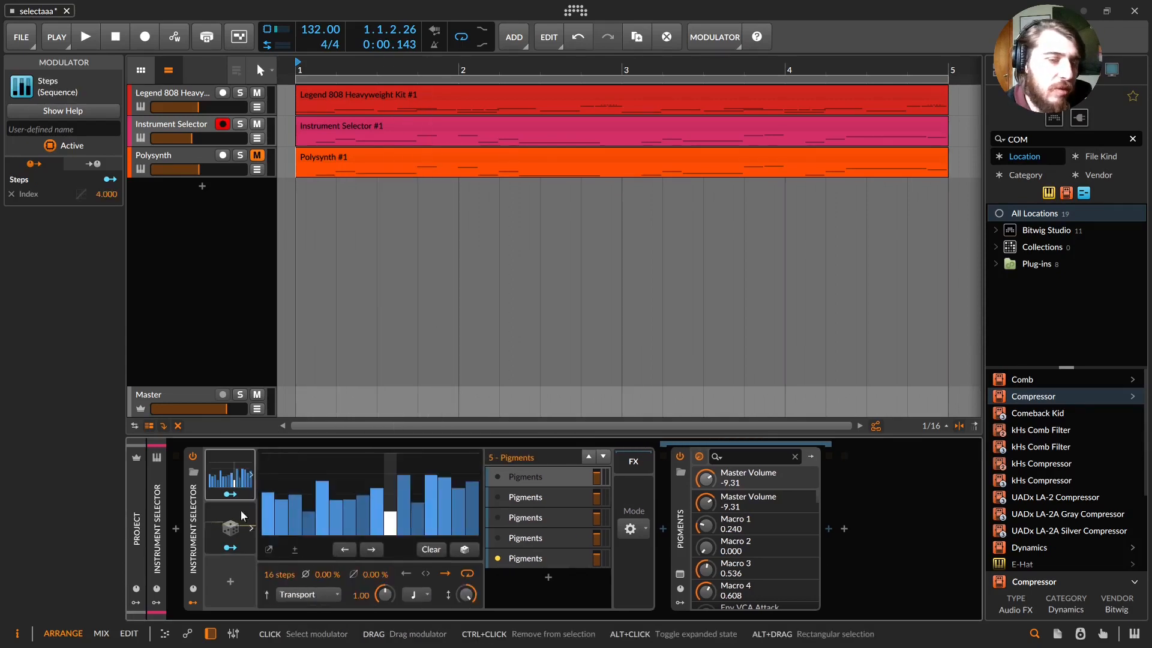
left_click(234, 547)
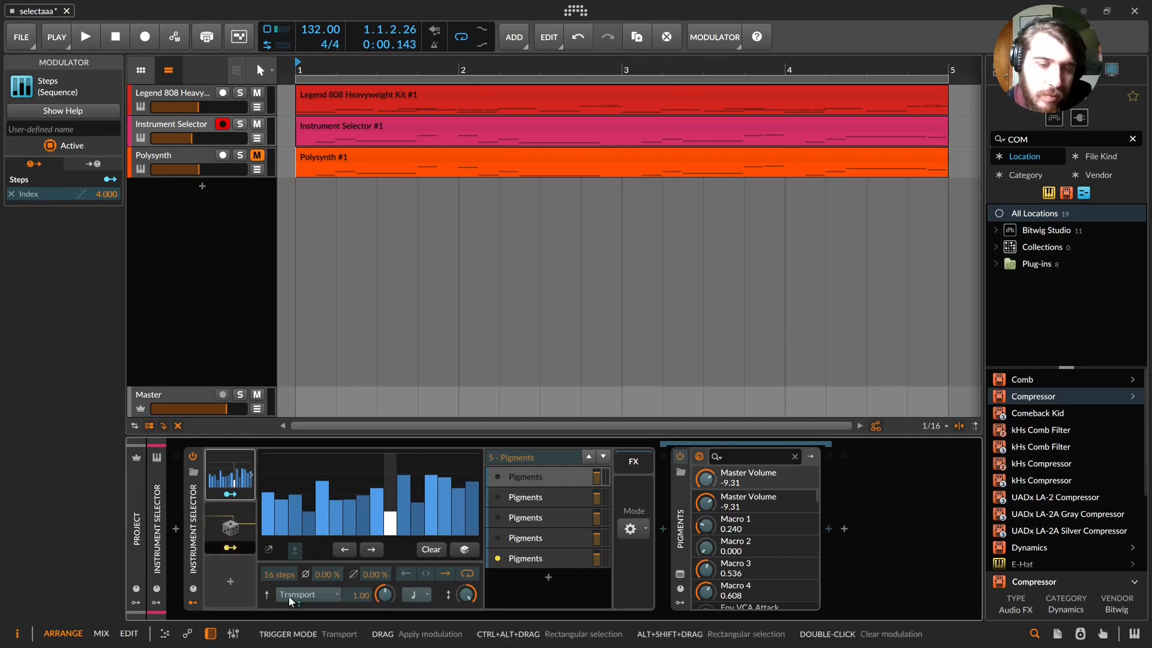
left_click(233, 548)
left_click(413, 594)
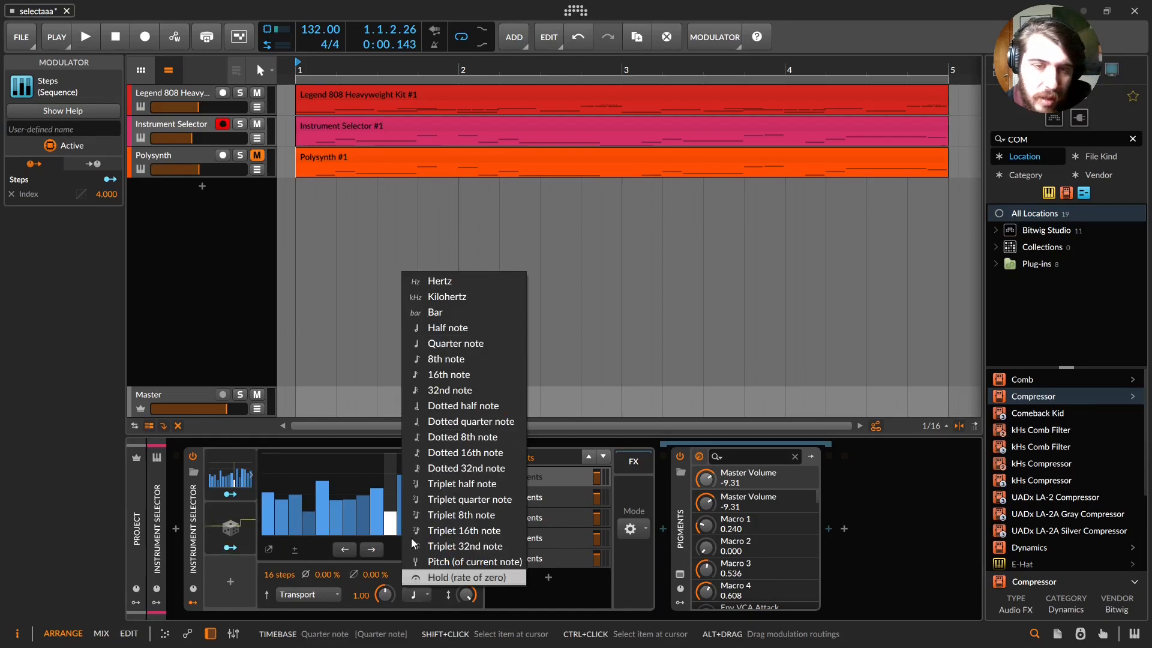
left_click(447, 327)
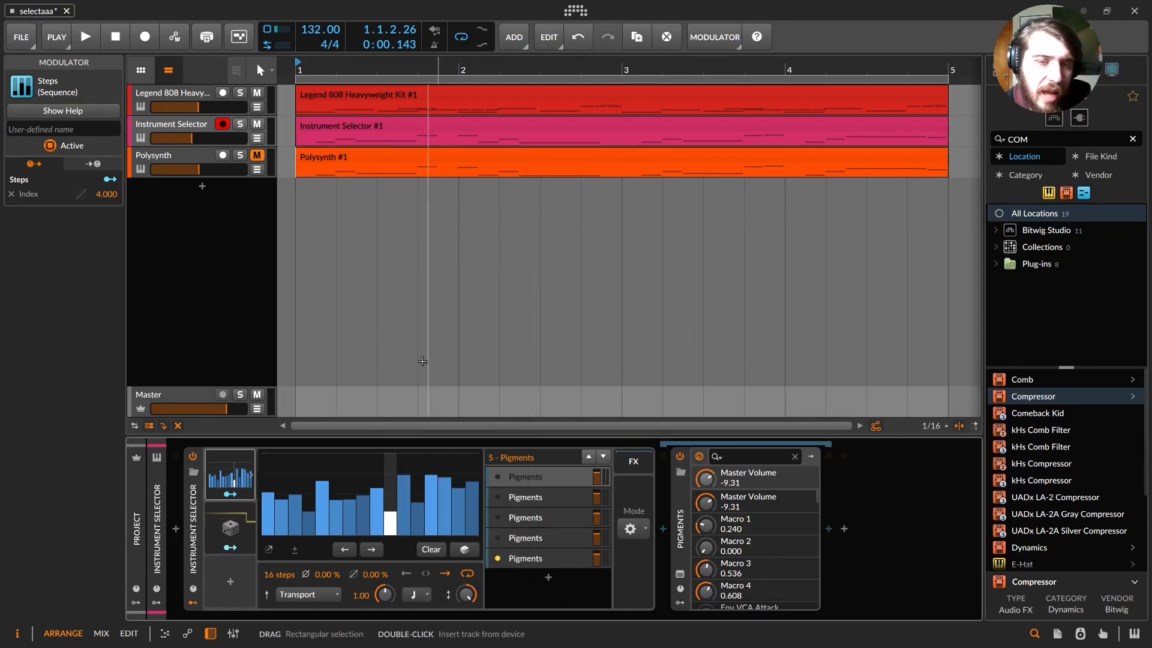
- Map the Random modulator to the Steps timebase with a negative amount and play the loop
left_click_drag(419, 591, 420, 606)
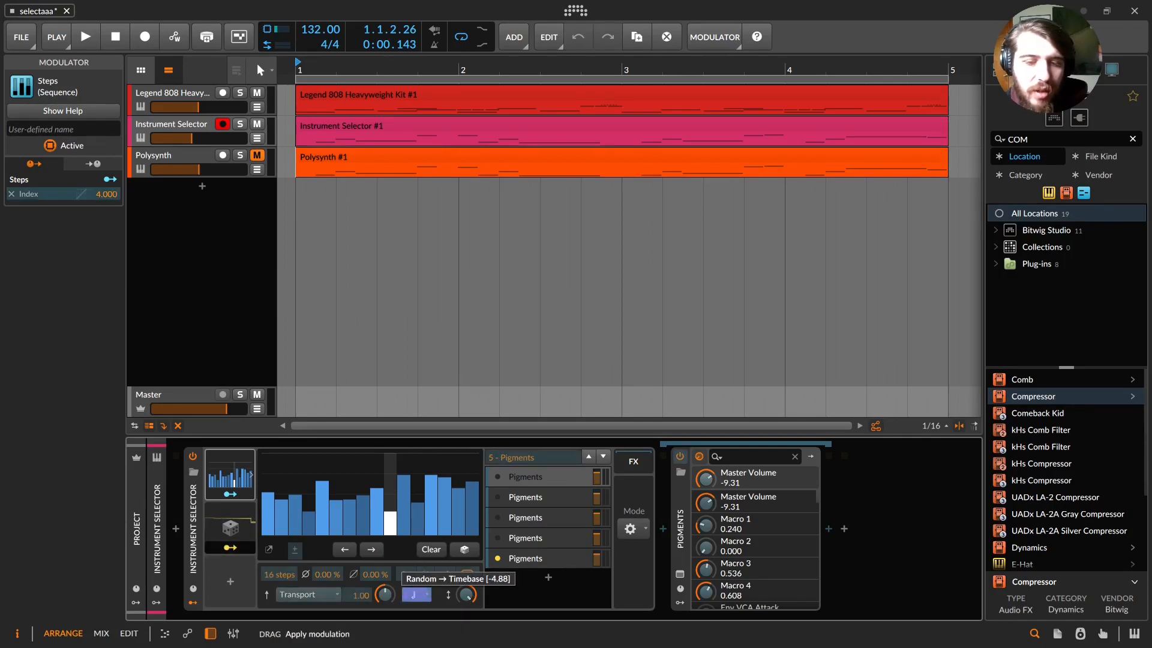
left_click_drag(419, 606, 422, 611)
key("space")
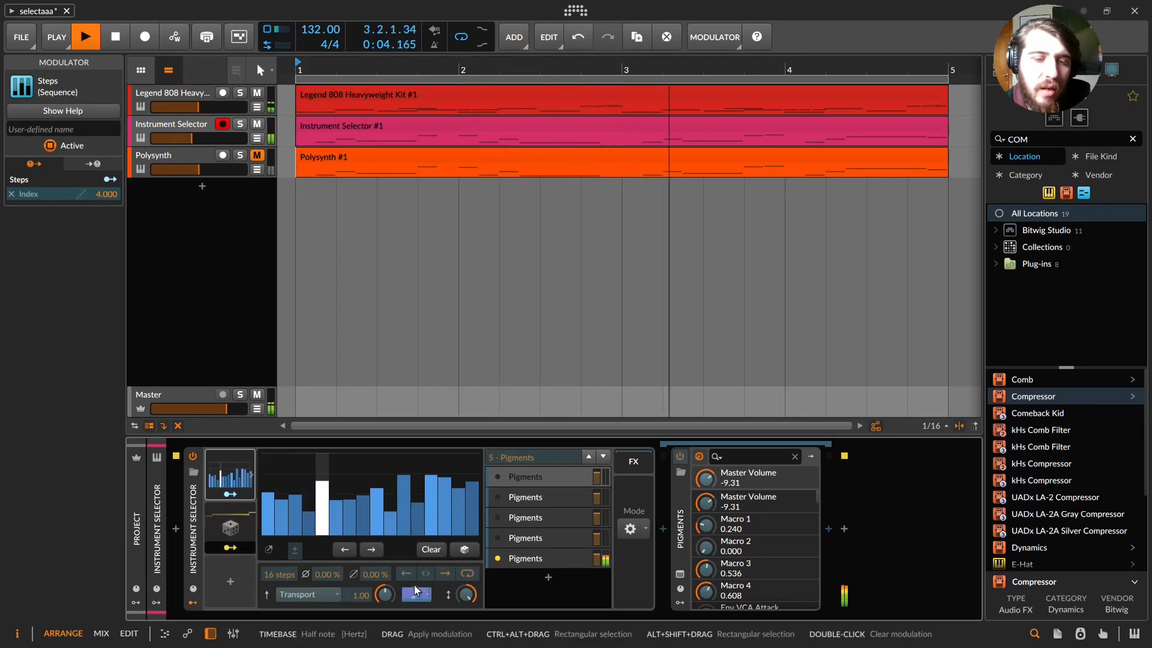
left_click(228, 550)
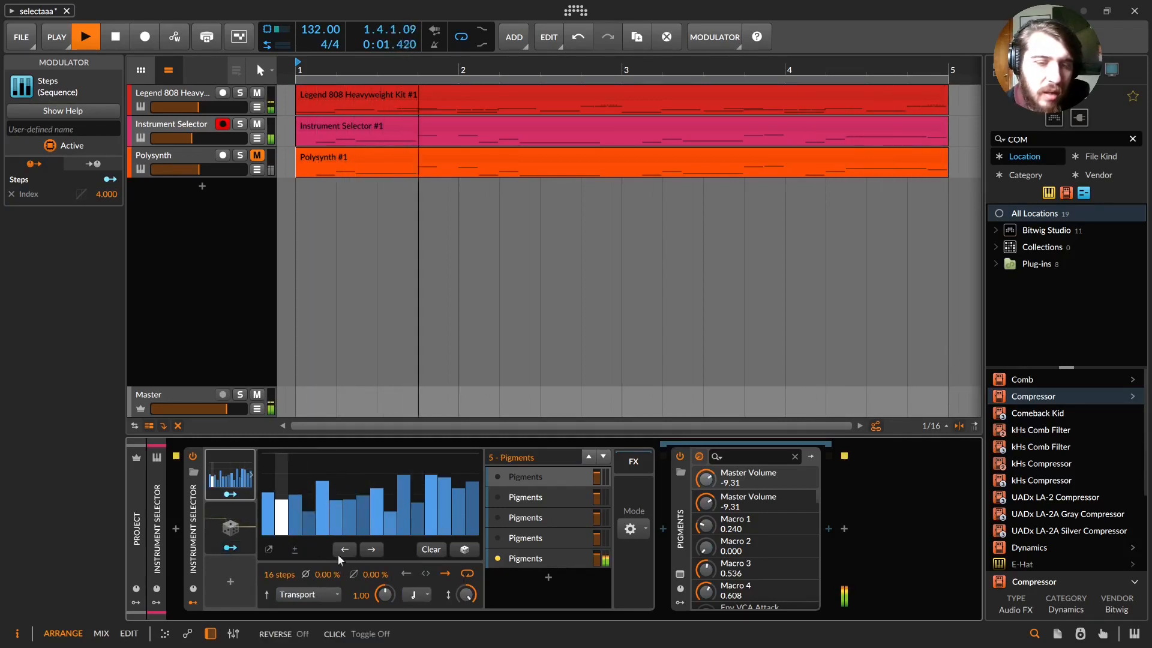
- Raise the Random modulation amount on the Steps timebase while the loop plays
left_click(230, 548)
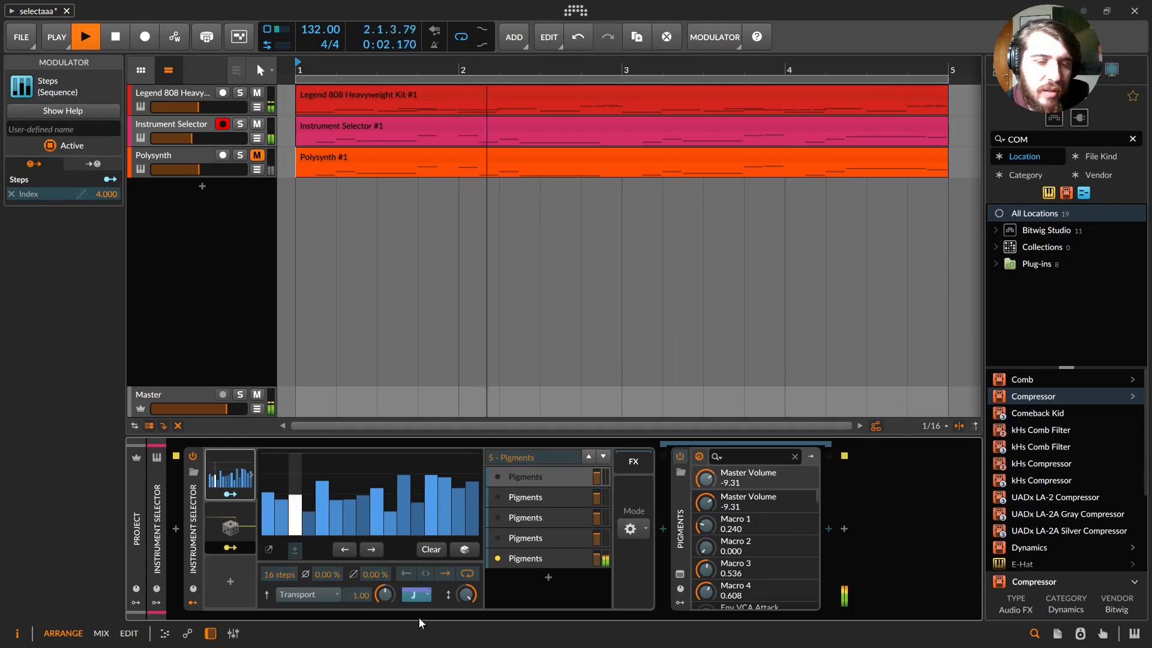
left_click_drag(423, 595, 422, 578)
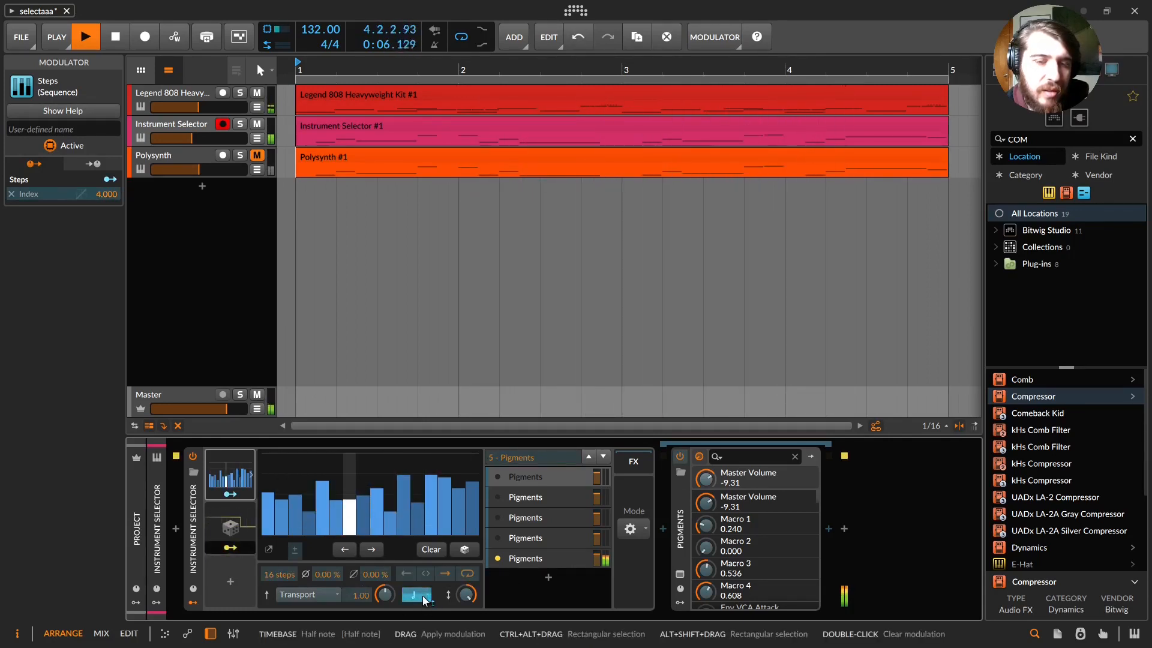
left_click(229, 549)
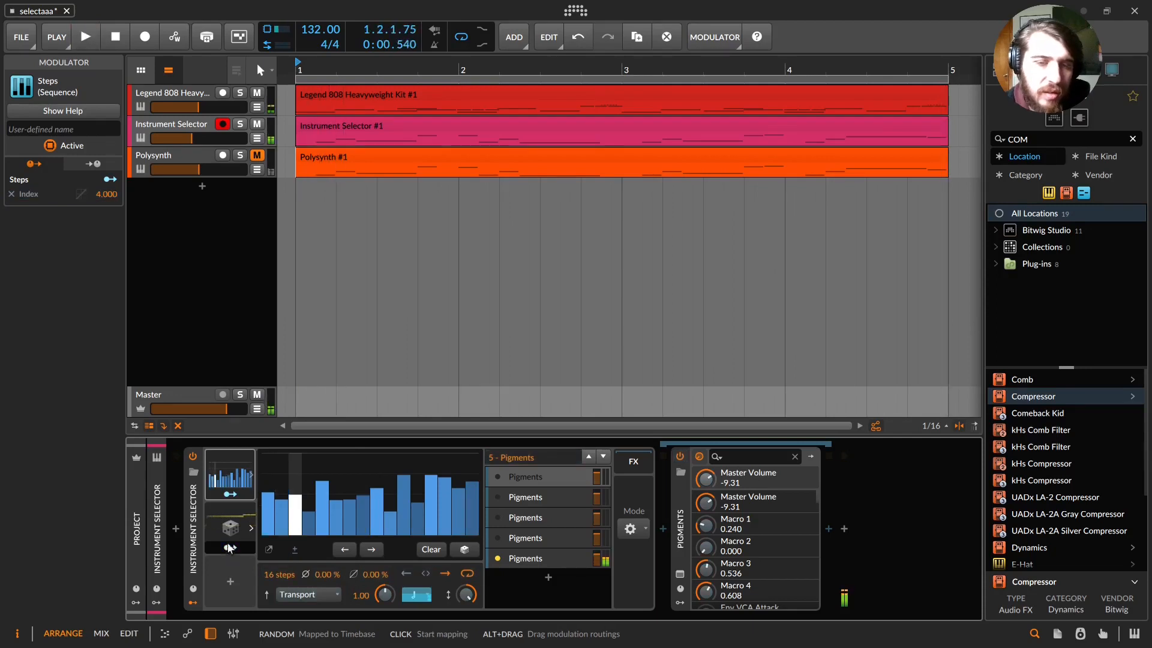
- Clear the Steps modulation from the Instrument Selector's layer index and audition the loop
left_click_drag(543, 461, 542, 474)
double_click(542, 458)
key("space")
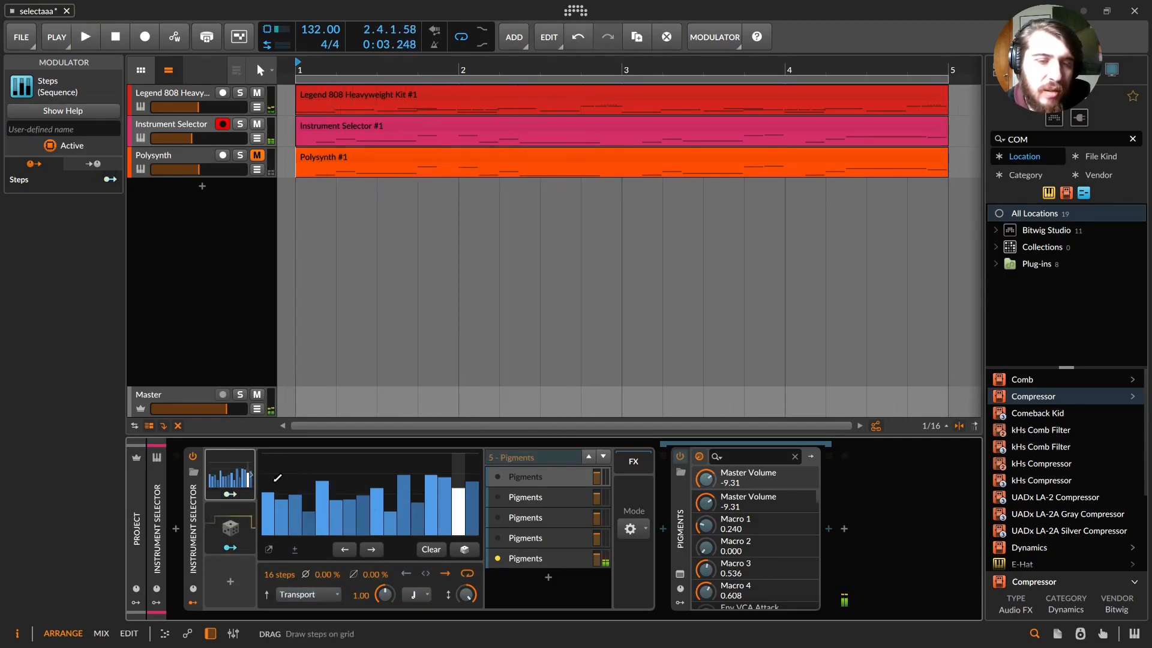
- Randomize the Steps modulator's 16-step pattern several times and start playback
left_click(459, 555)
left_click(459, 554)
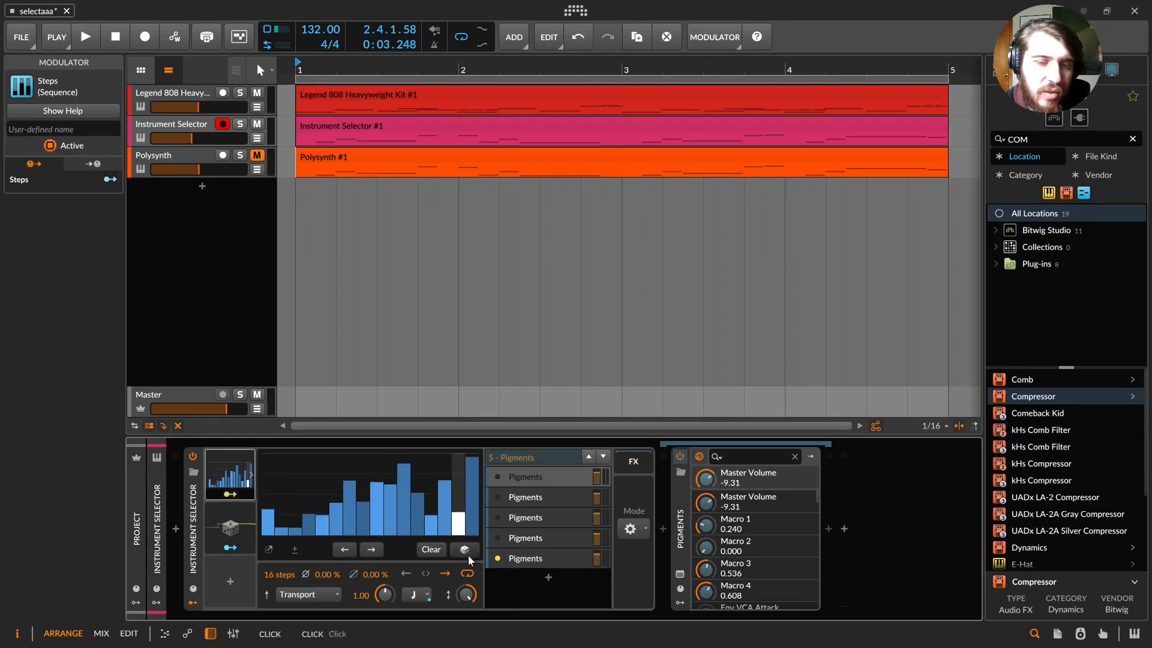
left_click(467, 554)
key("space")
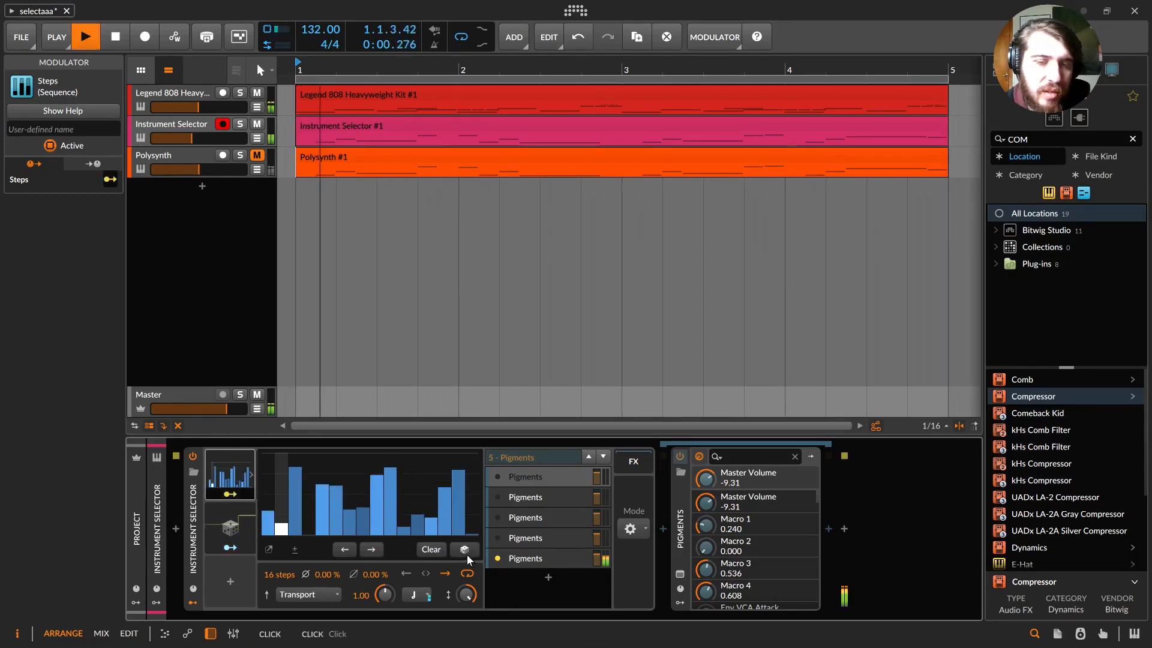
- Map the Steps modulator to the Instrument Selector's layer index with an amount of 3.400
left_click(232, 498)
left_click_drag(555, 453, 556, 452)
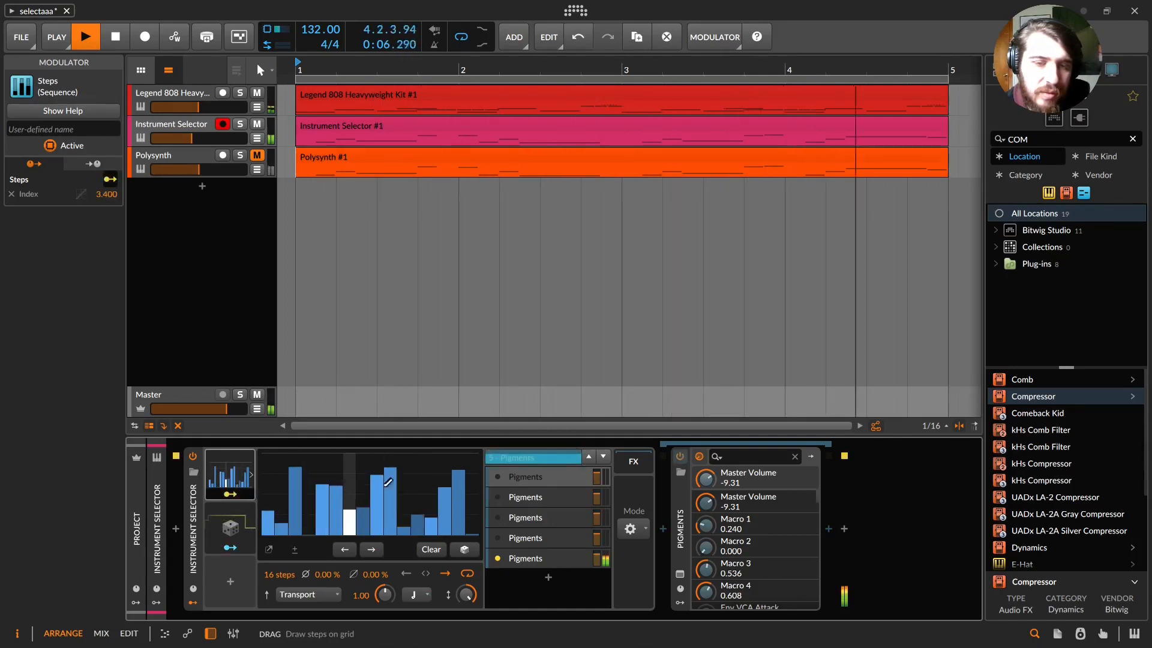
left_click(230, 501)
- Make the first Pigments layer active, raise the Steps modulation of the layer index to 4.000 and audition the loop
key("space")
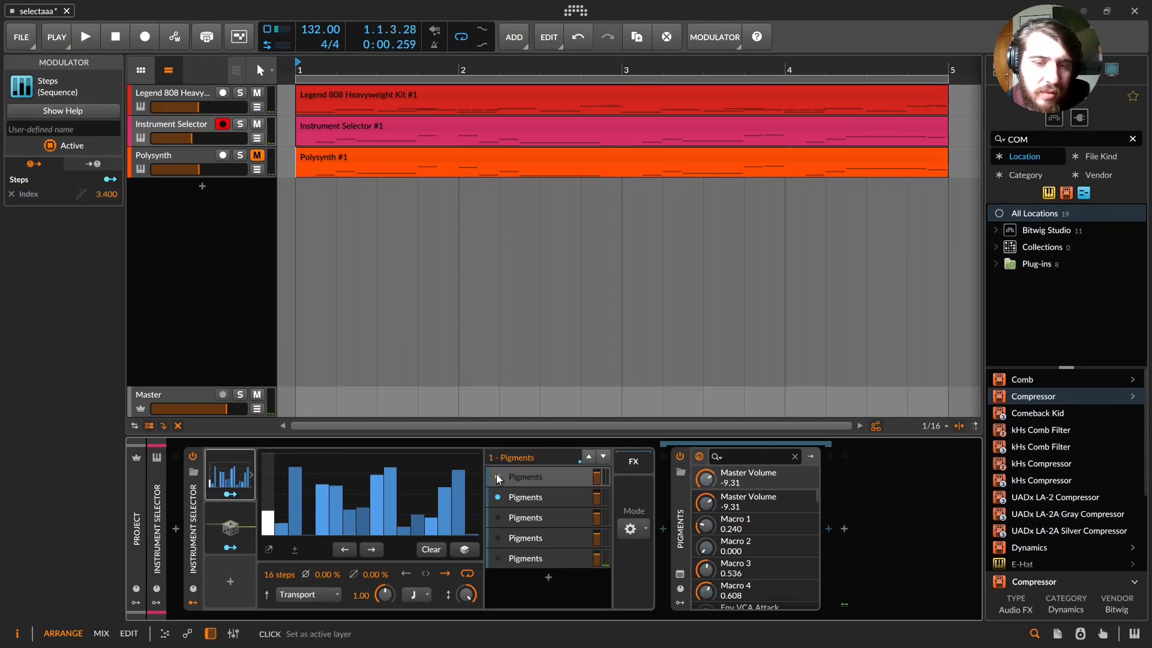
key("space")
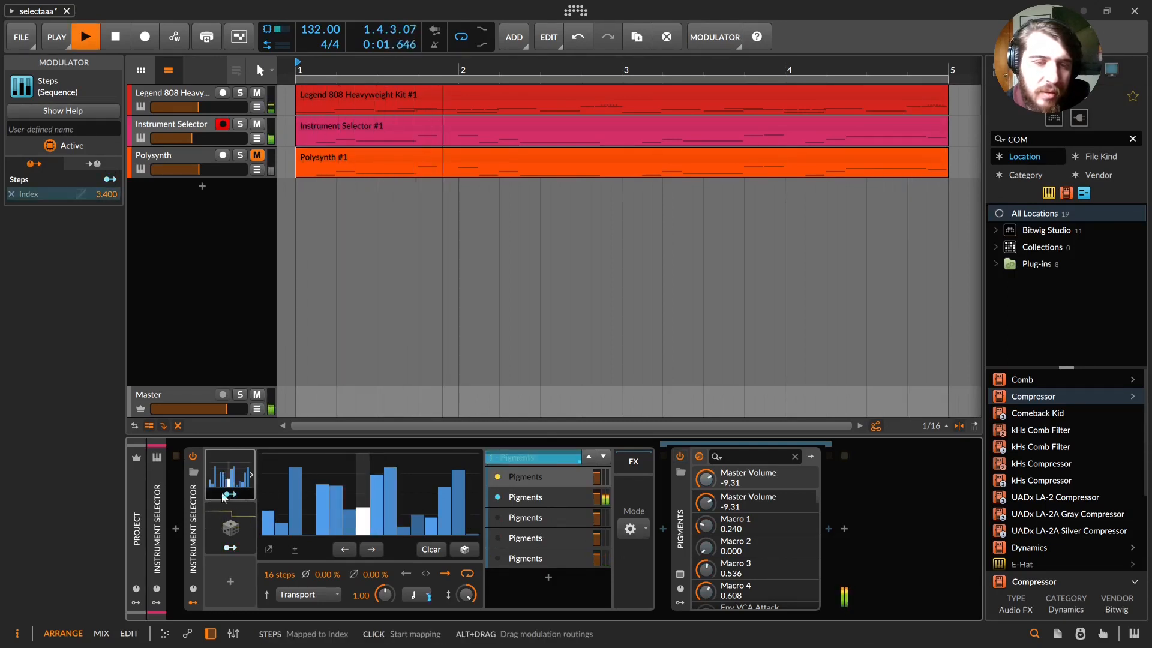
key("space")
- Randomize the step pattern again several times and audition the resulting layer switching
left_click(464, 550)
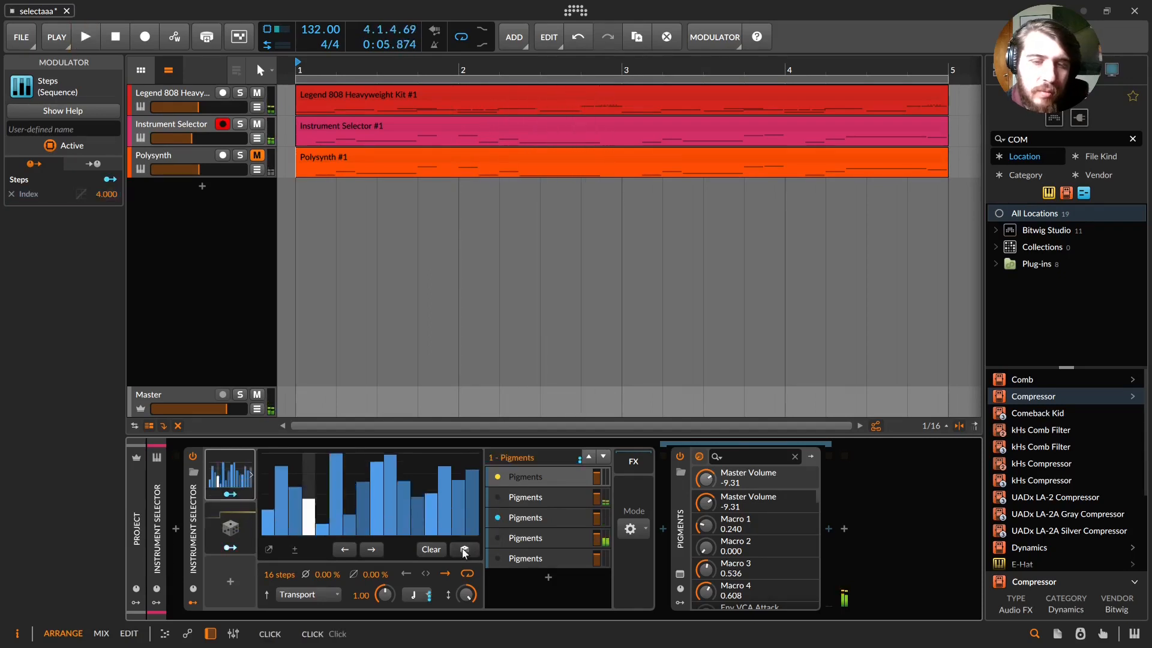
left_click(464, 550)
left_click(464, 550)
key("space")
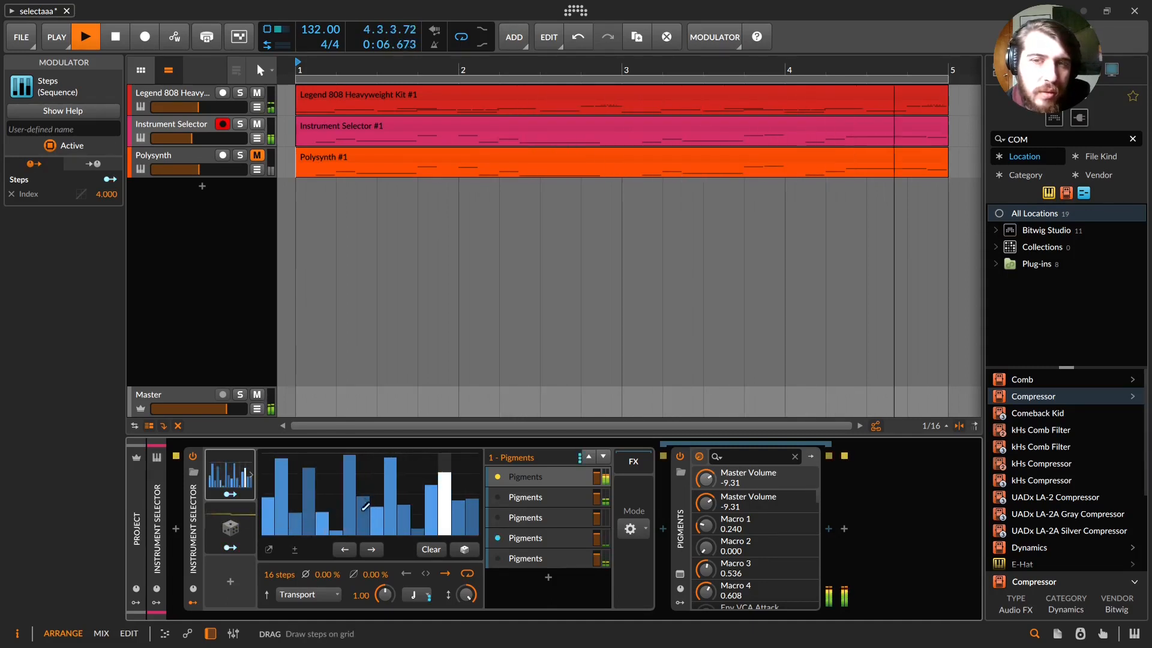
key("space")
- Bounce the Instrument Selector clip to a new audio track, with the source pre-fader and a bit depth of 24-bit
left_click_drag(616, 68, 615, 50)
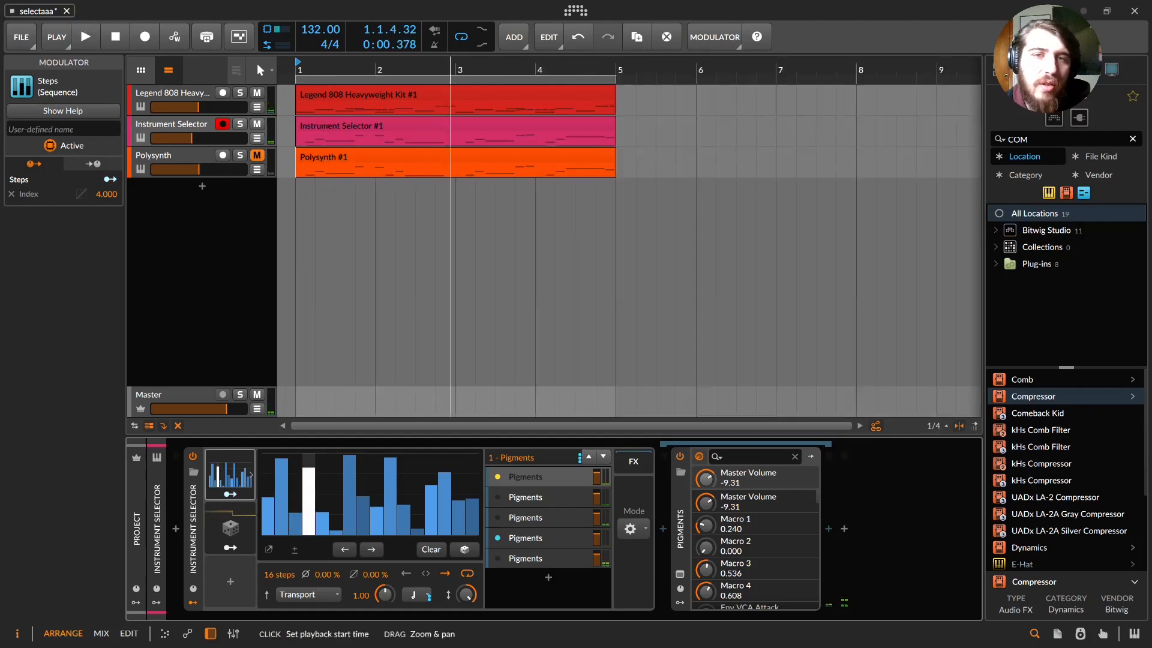
left_click(488, 122)
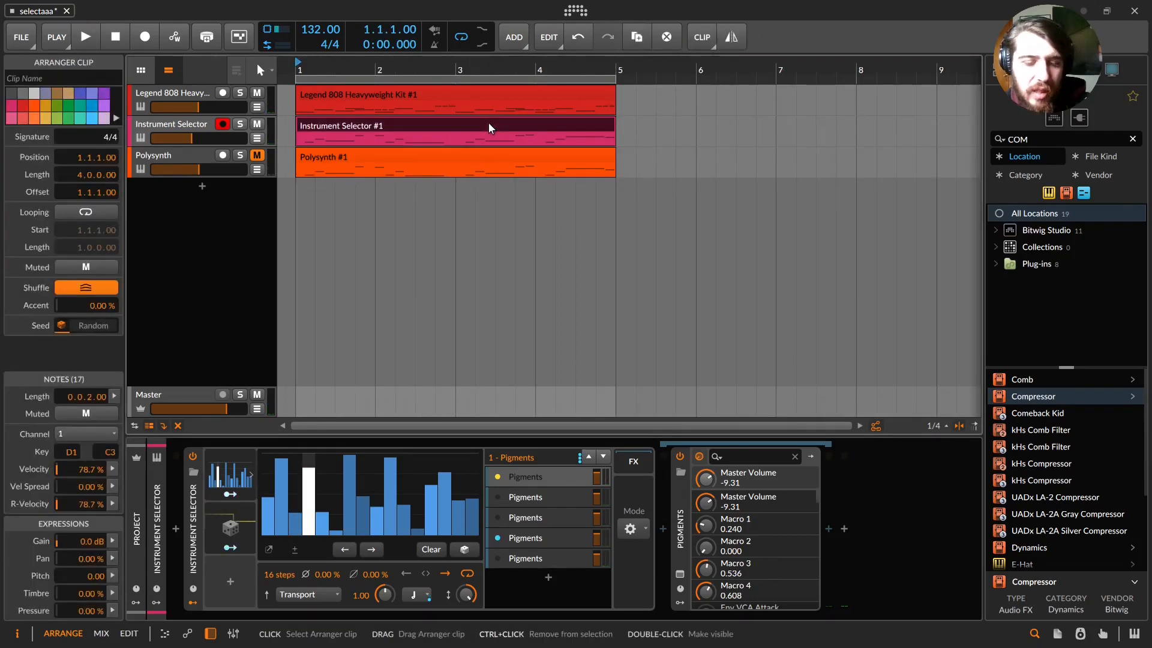
key("ctrl+b")
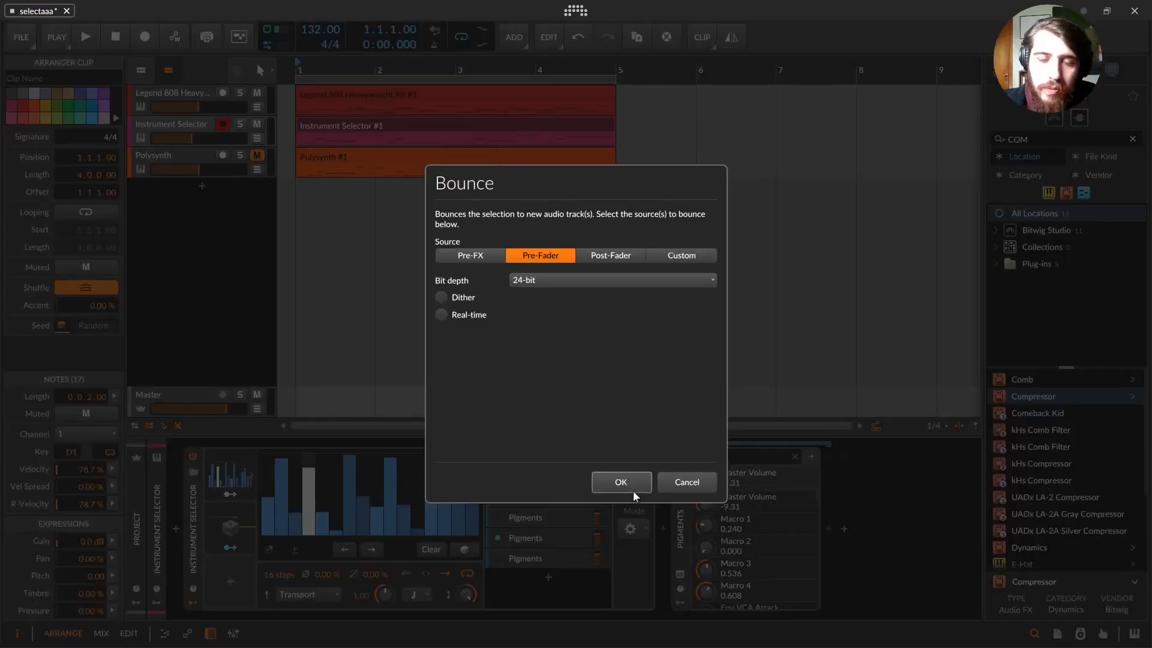
left_click(620, 482)
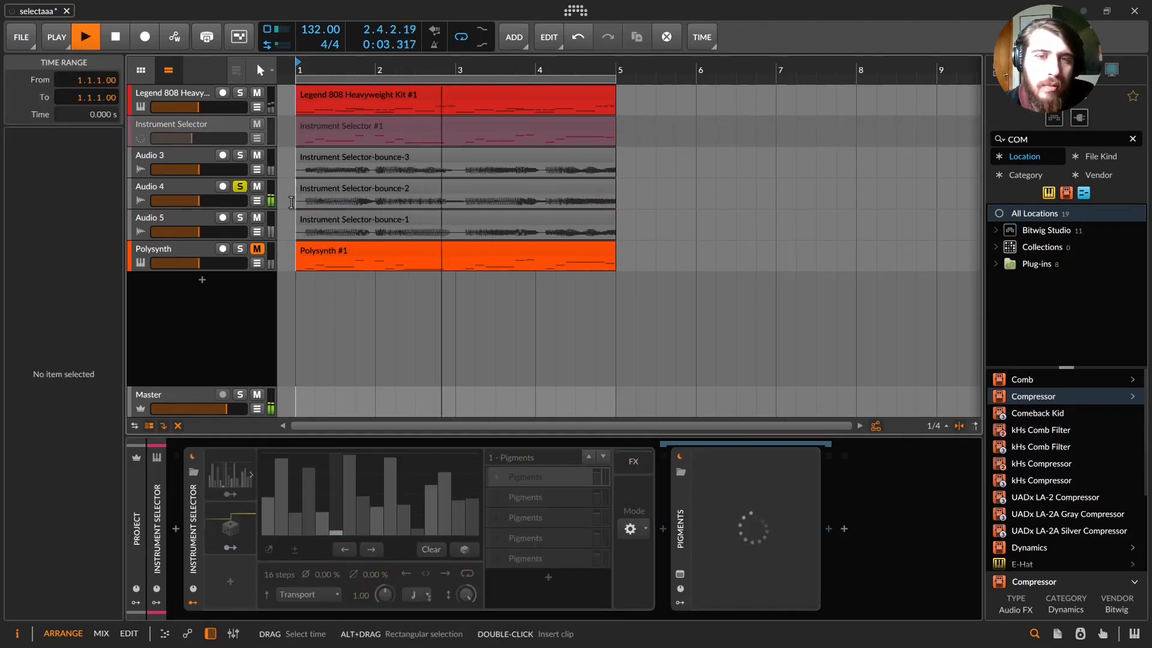
- Solo the bounced tracks Audio 3 and Audio 5 in turn during playback to compare them
left_click(240, 155)
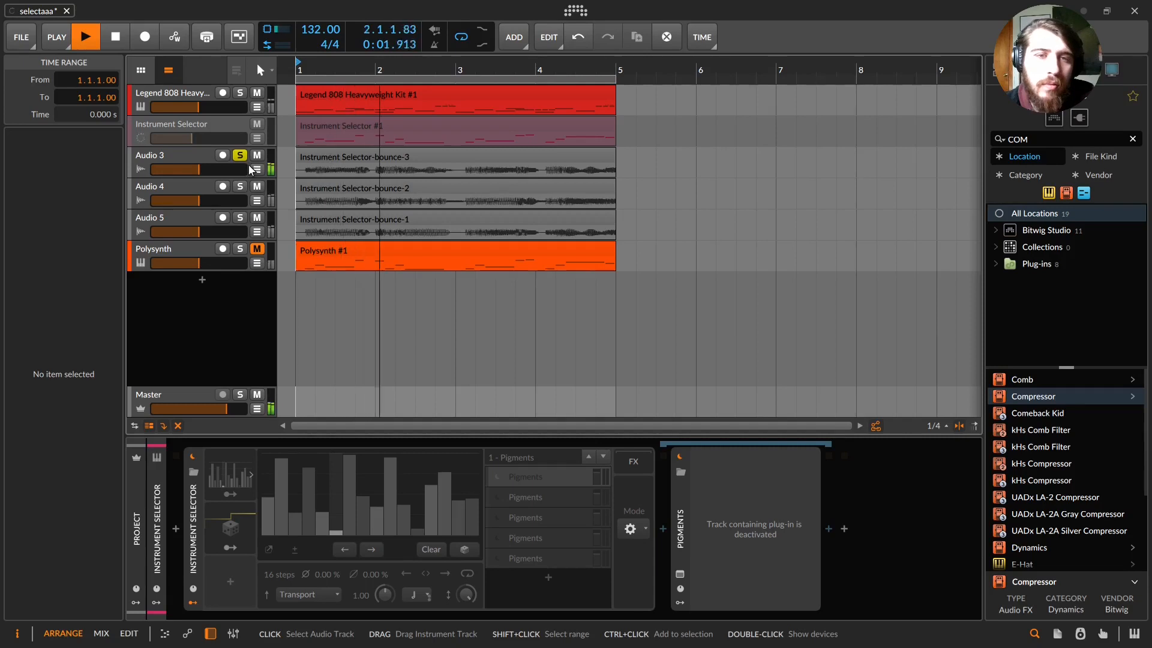
left_click(240, 218)
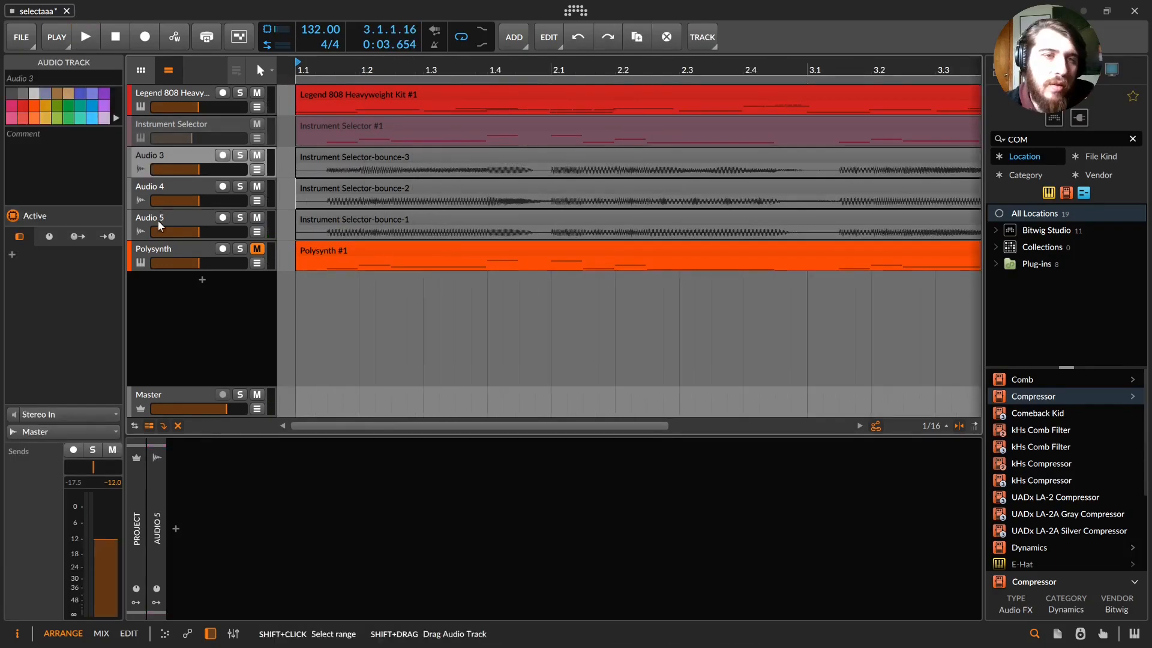
- Group the three bounced audio tracks and move the half-beat slice at 1.1.3 of bounce-3 onto a separate track below
left_click(159, 225)
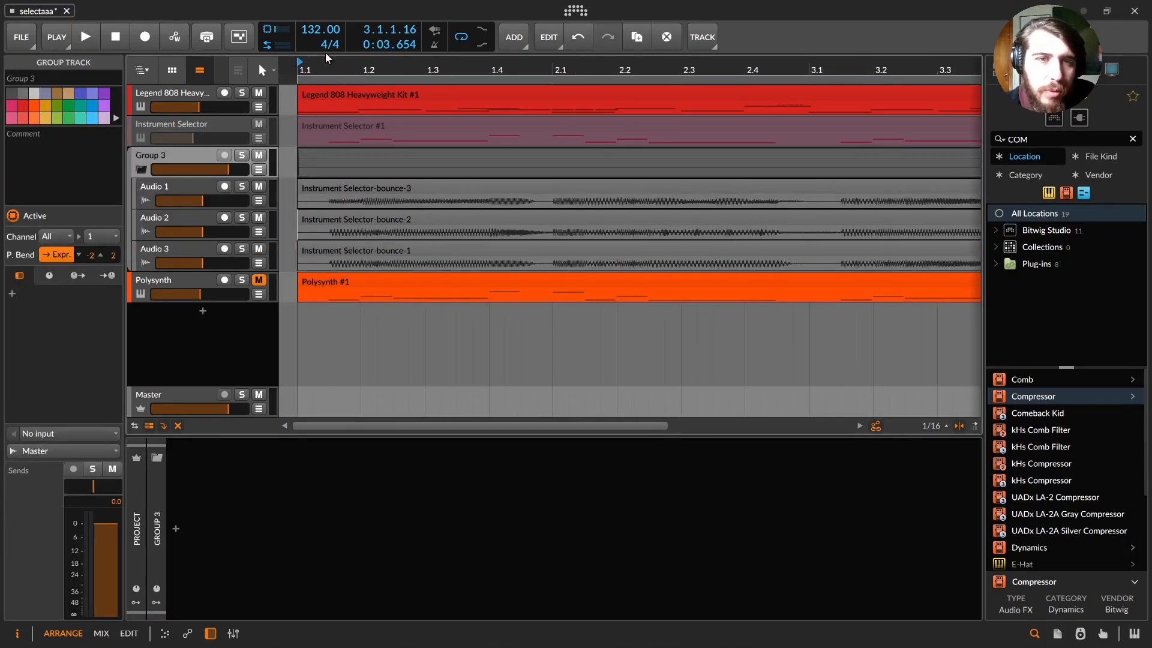
left_click(334, 231)
left_click_drag(333, 230, 338, 232)
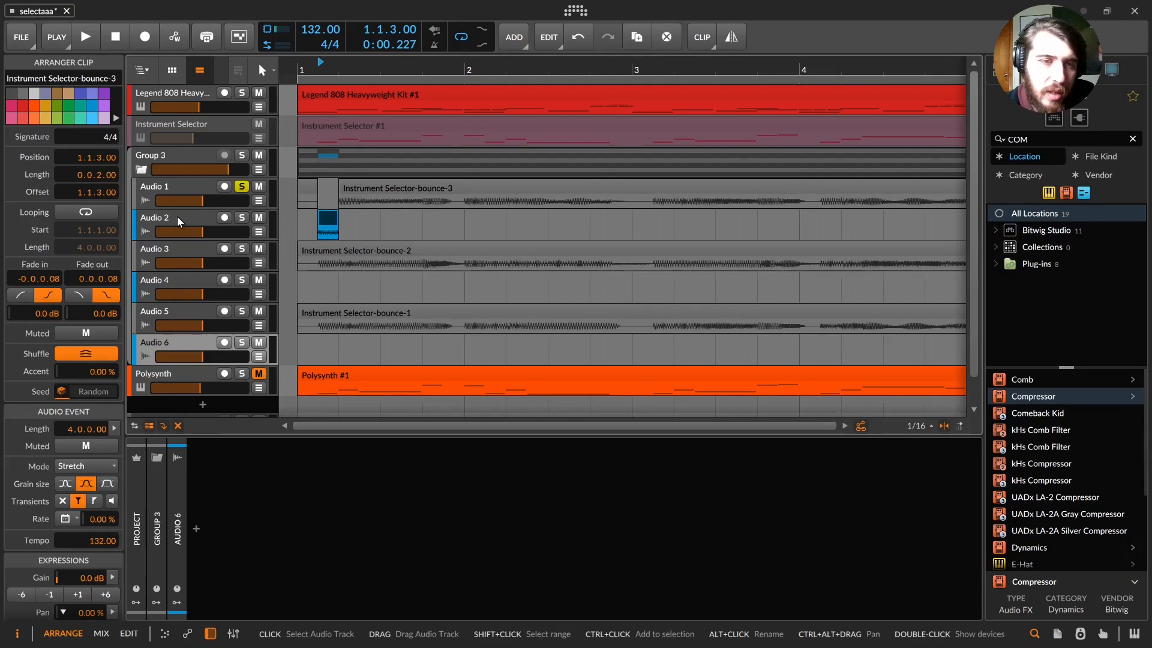
- Solo the Audio 2 track instead of Audio 1 and audition its isolated slice repeatedly from bar 1
left_click(309, 226)
key("space")
left_click(241, 190)
left_click(242, 219)
left_click(288, 229)
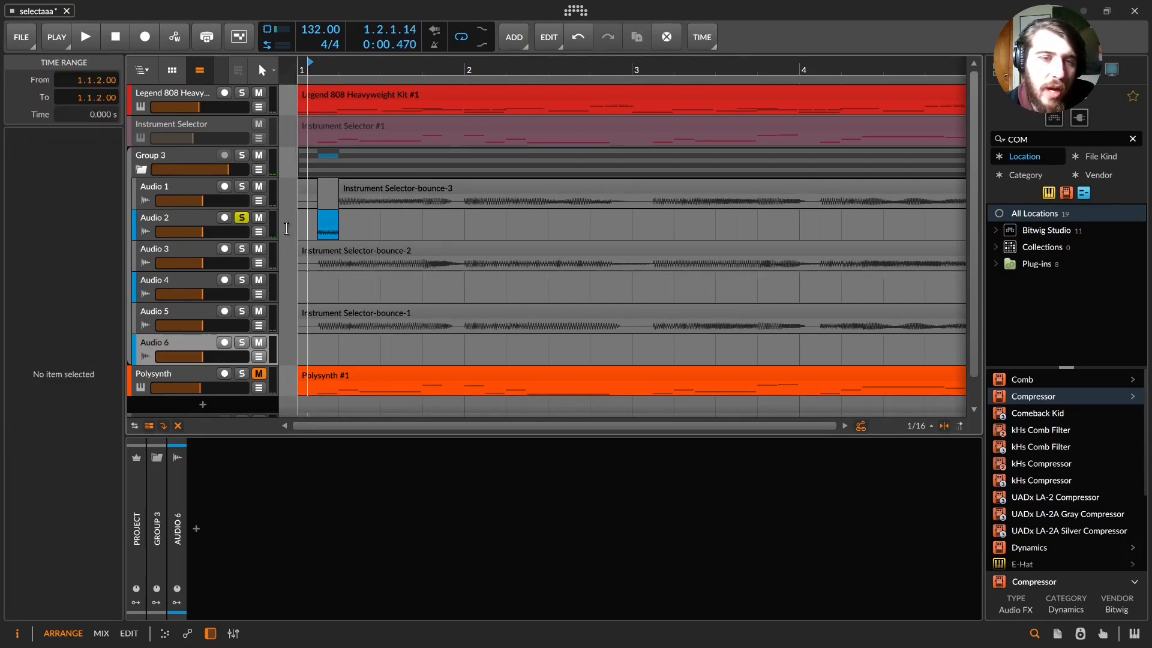
key("space")
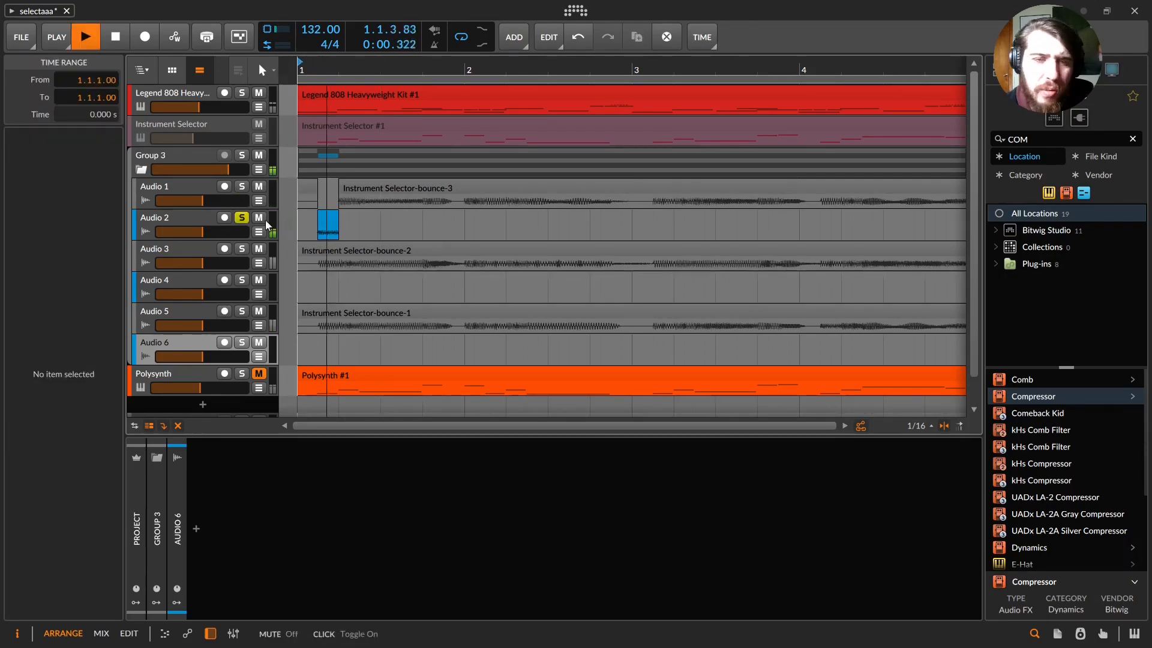
key("space")
key("space")
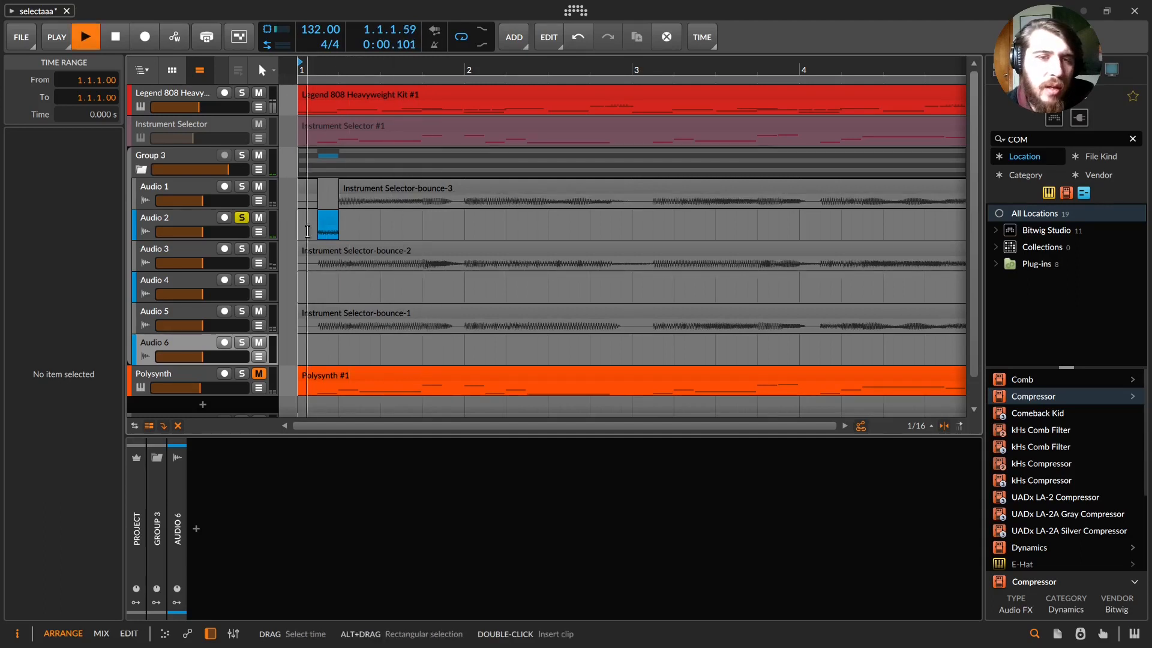
key("space")
key("space")
key("space")
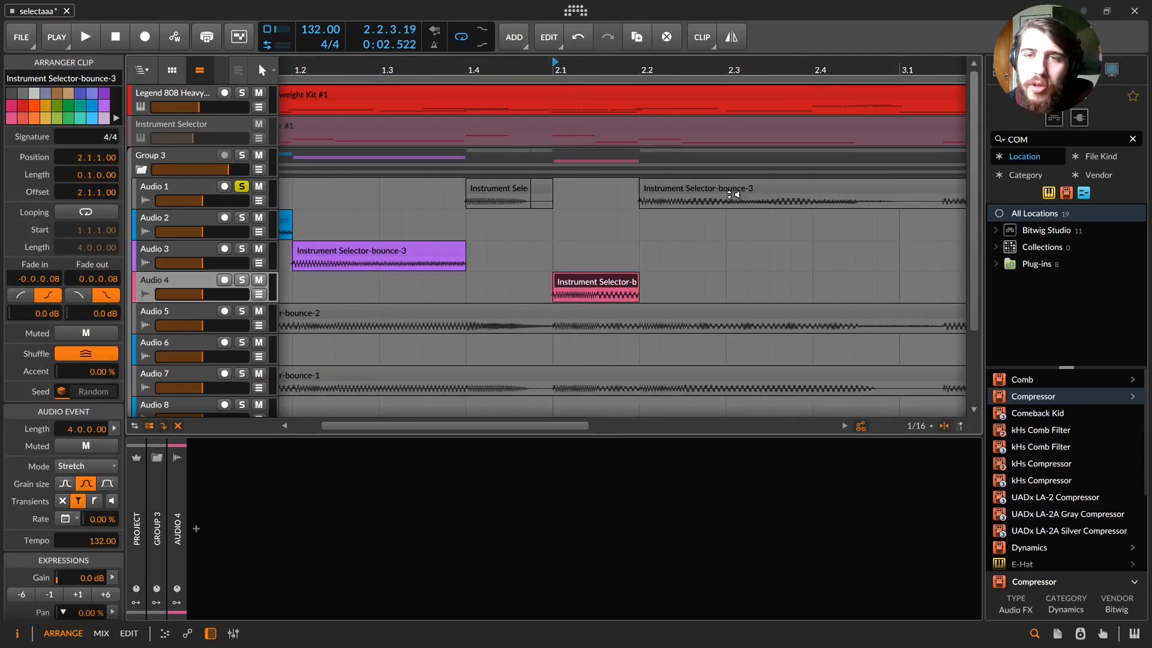
- Split off the one-beat section starting at 2.2 from the bounce-3 clip on Audio 1
left_click_drag(731, 194, 653, 188)
left_click(636, 185)
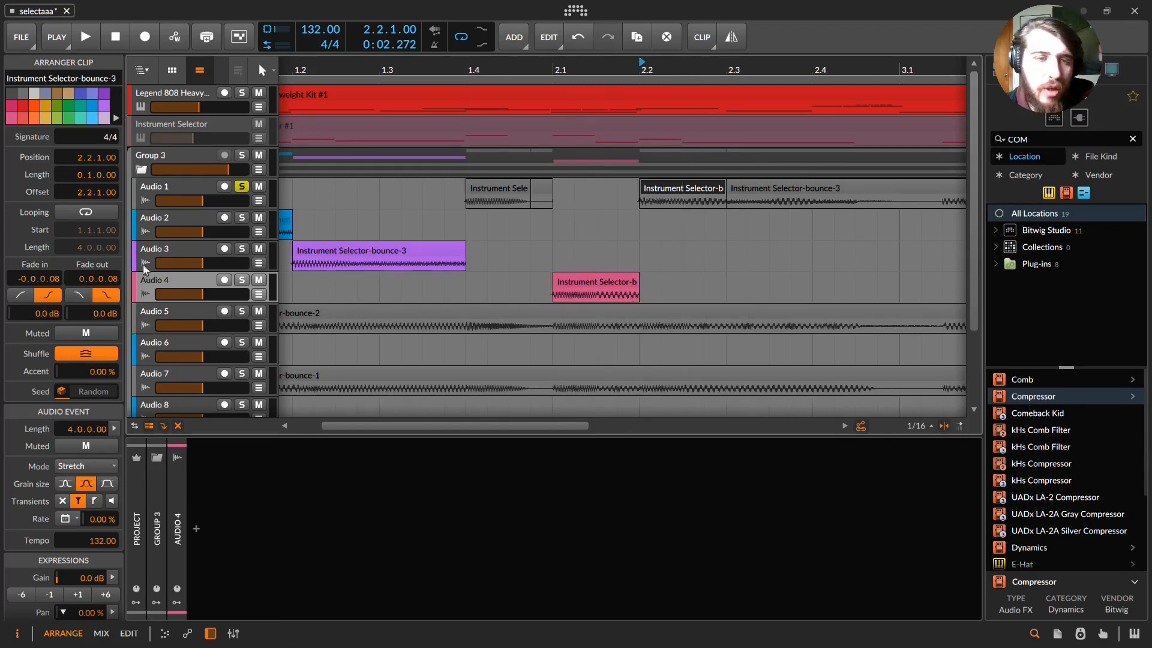
- Solo the Audio 5 track and audition the bounce-2 clip from beat 1.2 and again from within bar 2
left_click(240, 311)
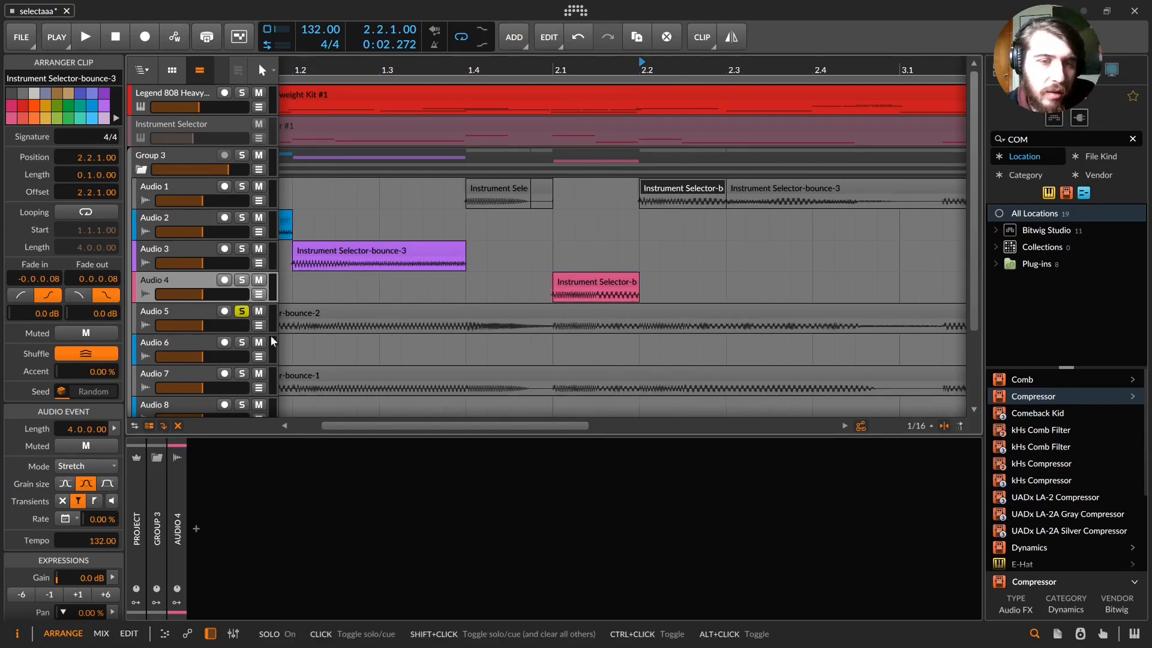
left_click(293, 353)
key("space")
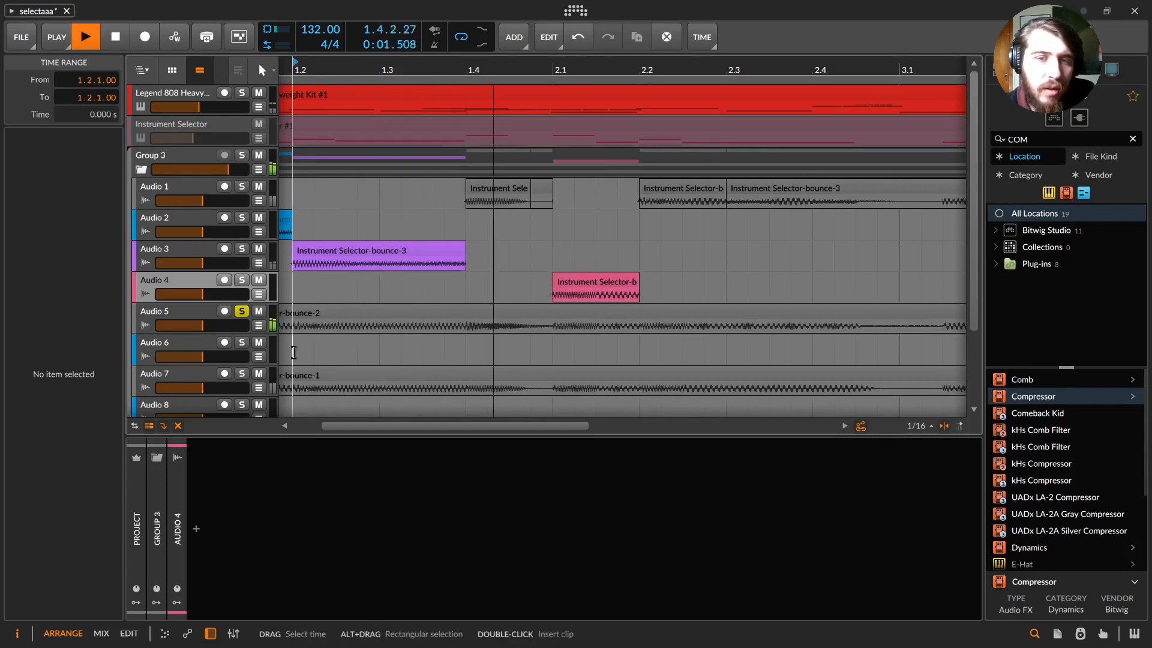
key("space")
left_click(591, 337)
key("space")
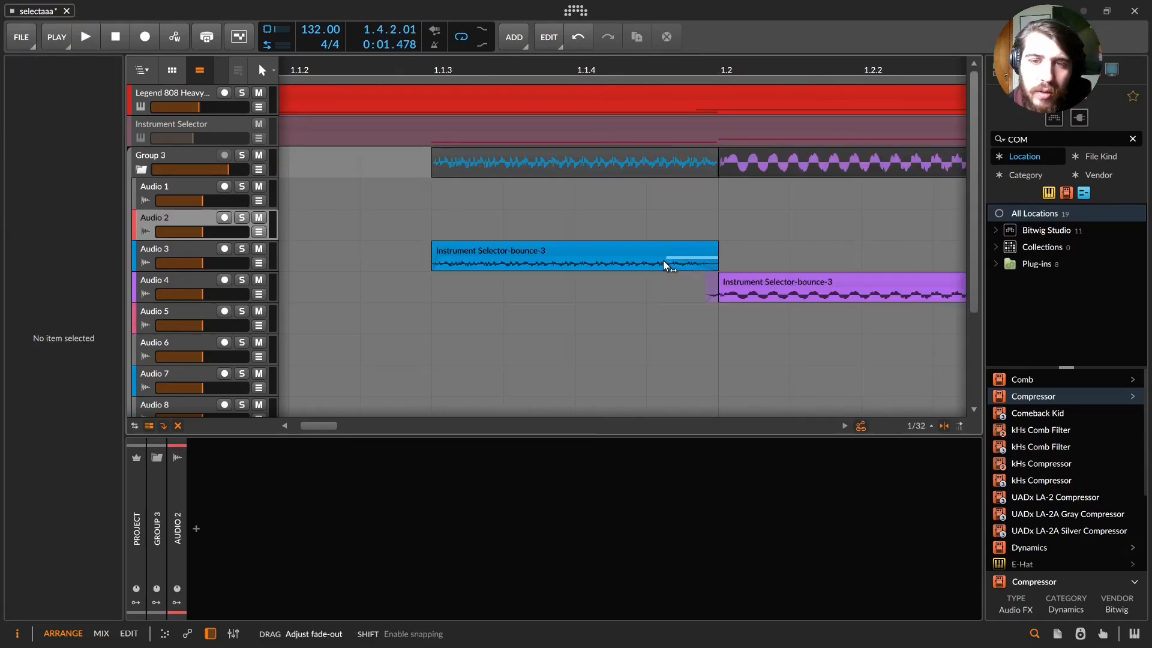
- Audition the bounce-3 slices on Audio 3 and Audio 4, starting from beat 1.1.3
key("space")
key("space")
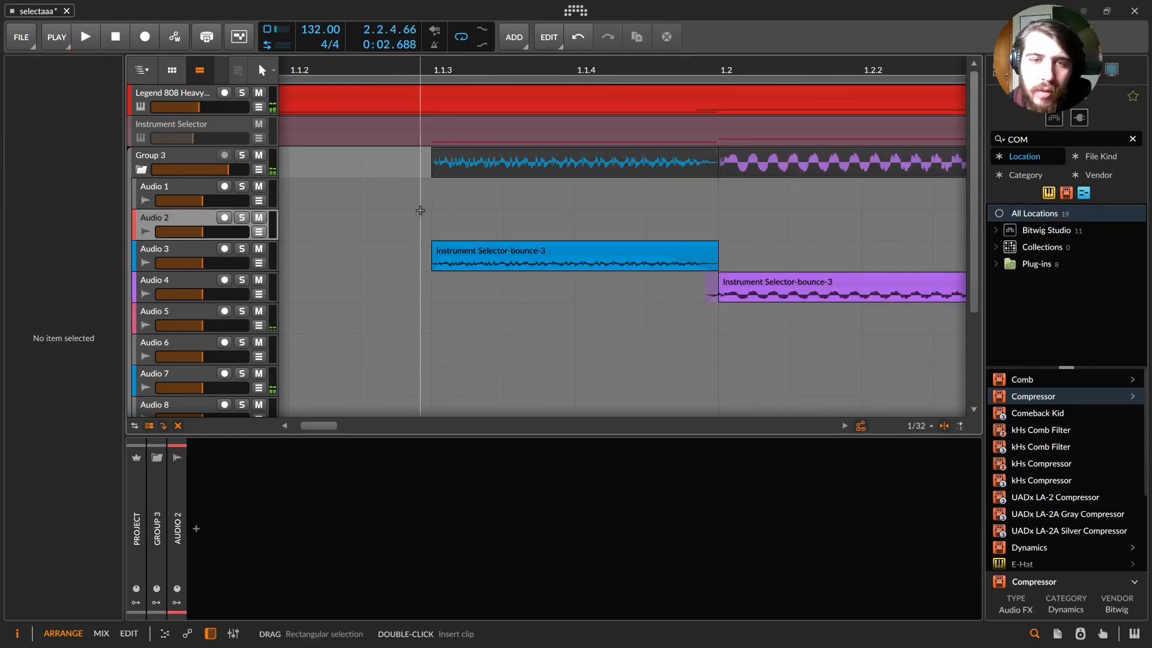
left_click(430, 213)
key("space")
key("space")
left_click_drag(741, 70, 384, 70)
key("space")
- Smooth the edges of the sliced clips, giving the bounce-1 clip on Audio 11 a 0.0.0.11 fade-in and a 0.0.0.52 fade-out
left_click(800, 292)
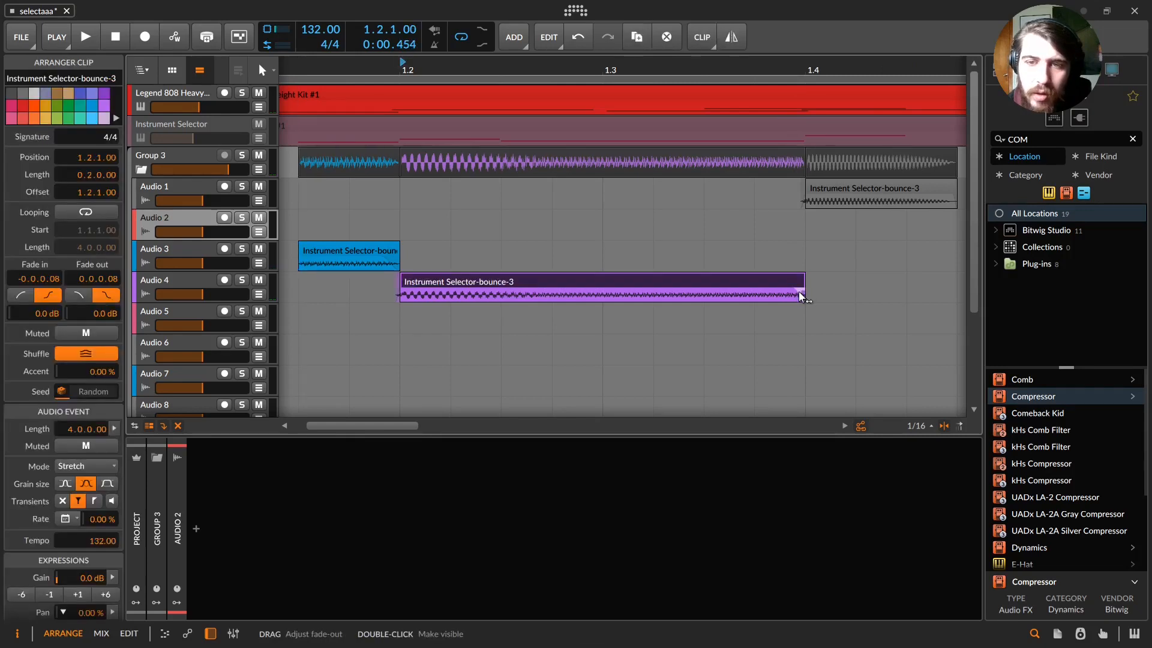
left_click_drag(864, 71, 558, 69)
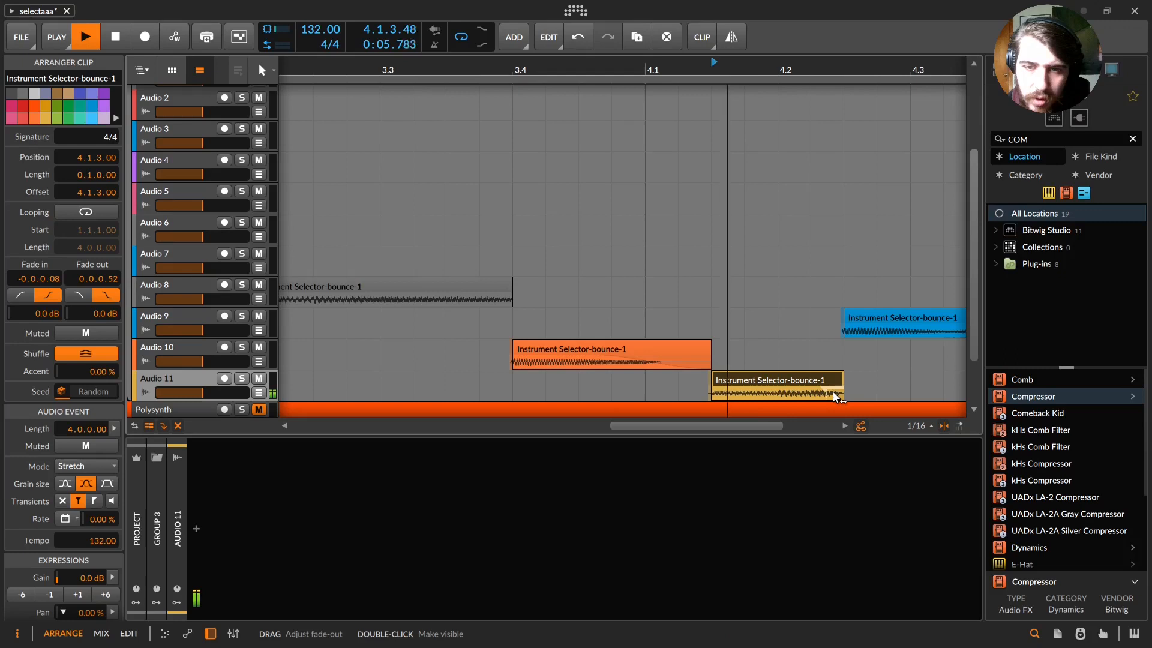
key("space")
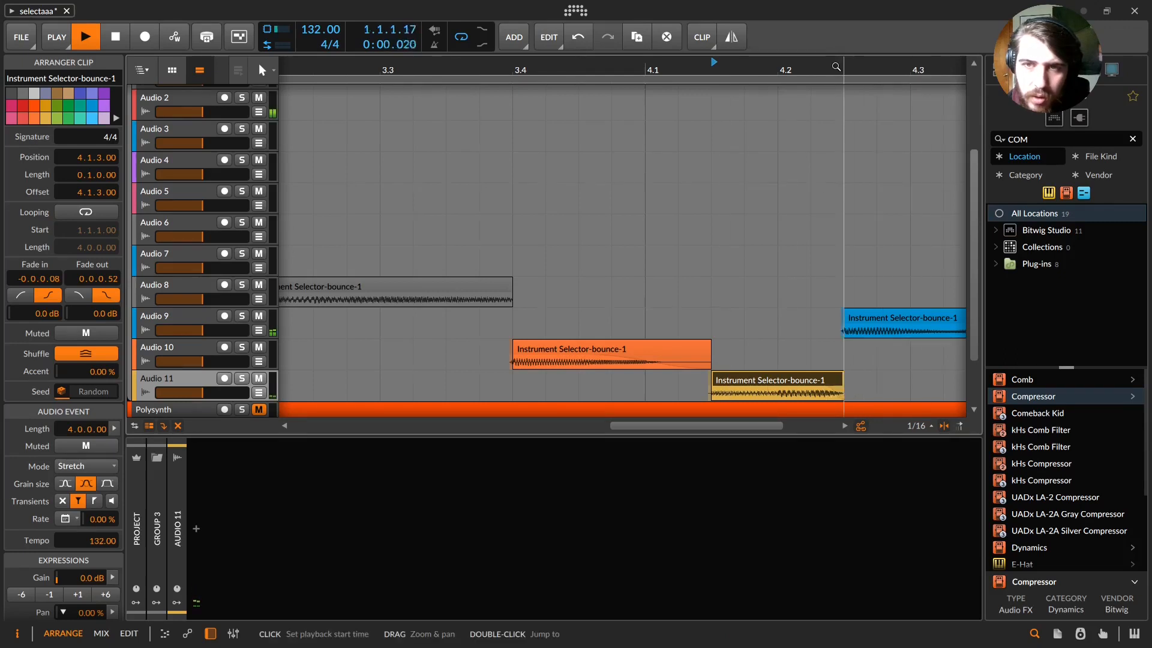
left_click_drag(837, 67, 839, 63)
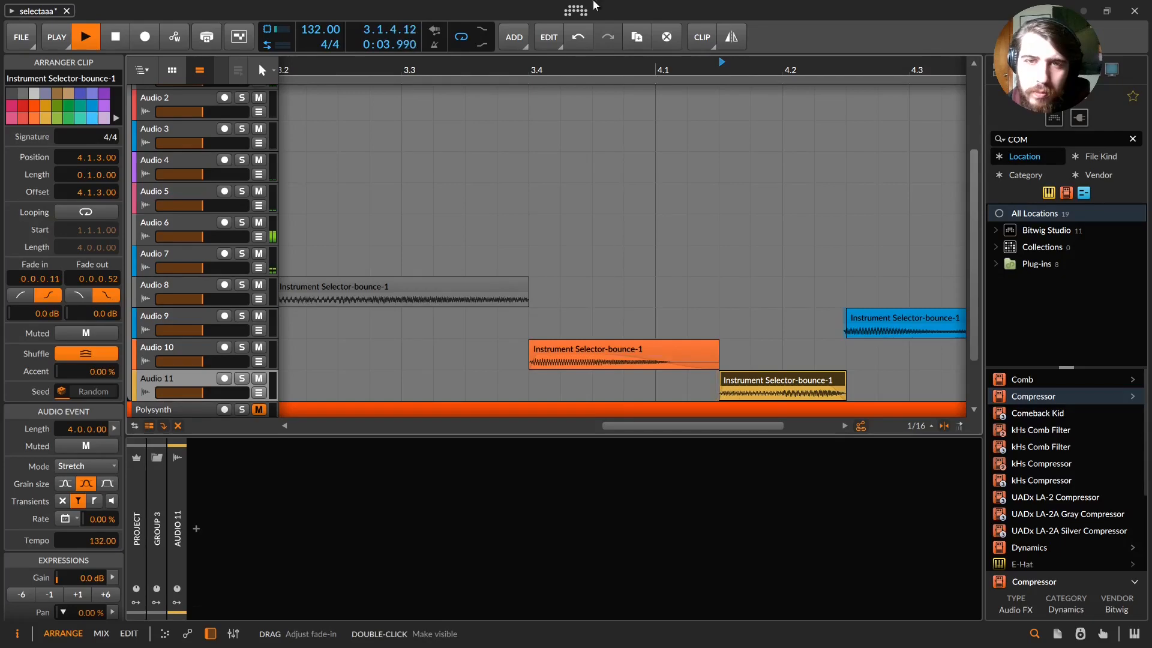
left_click_drag(607, 63, 752, 23)
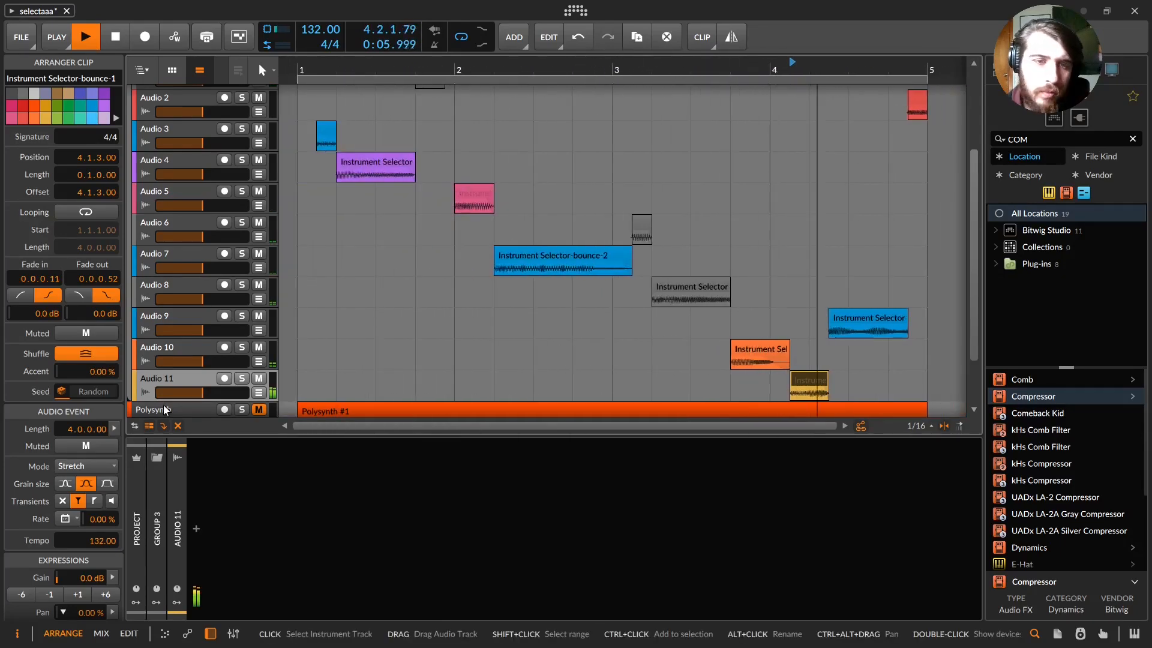
- Look over the sliced clips across tracks Audio 1 to Audio 11 while the arrangement plays, and stop playback
scroll(355, 267, "up", 3)
scroll(355, 268, "down", 2)
scroll(231, 201, "up", 3)
scroll(232, 201, "down", 3)
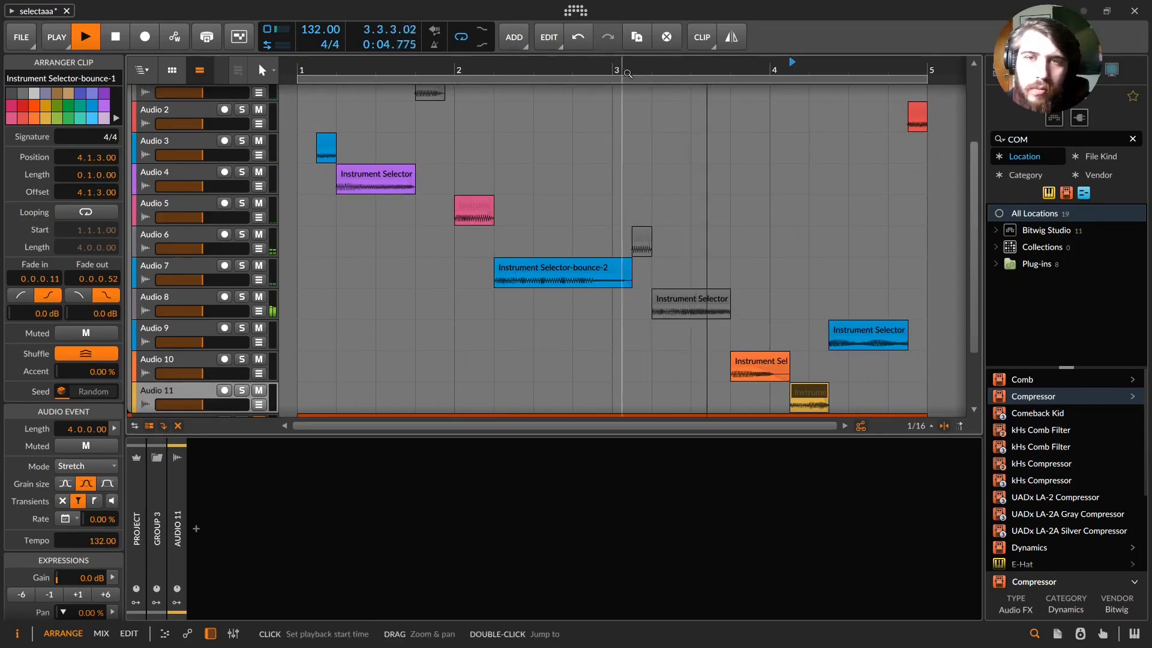
scroll(650, 218, "down", 2)
scroll(635, 228, "up", 1)
scroll(627, 233, "down", 1)
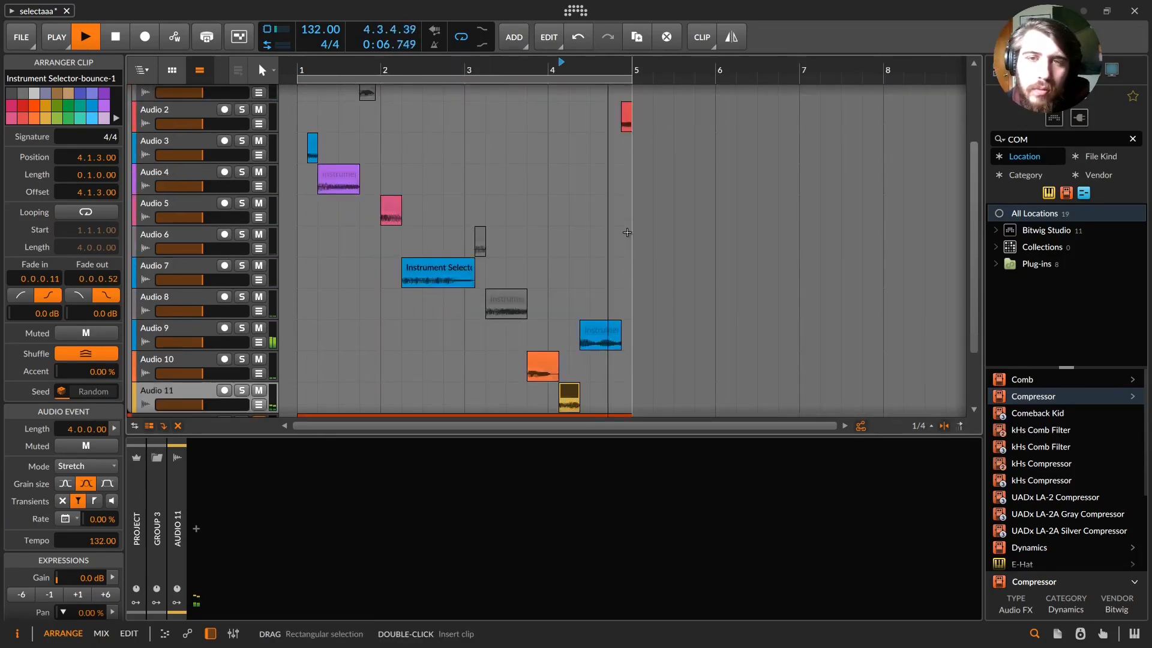
scroll(627, 232, "down", 2)
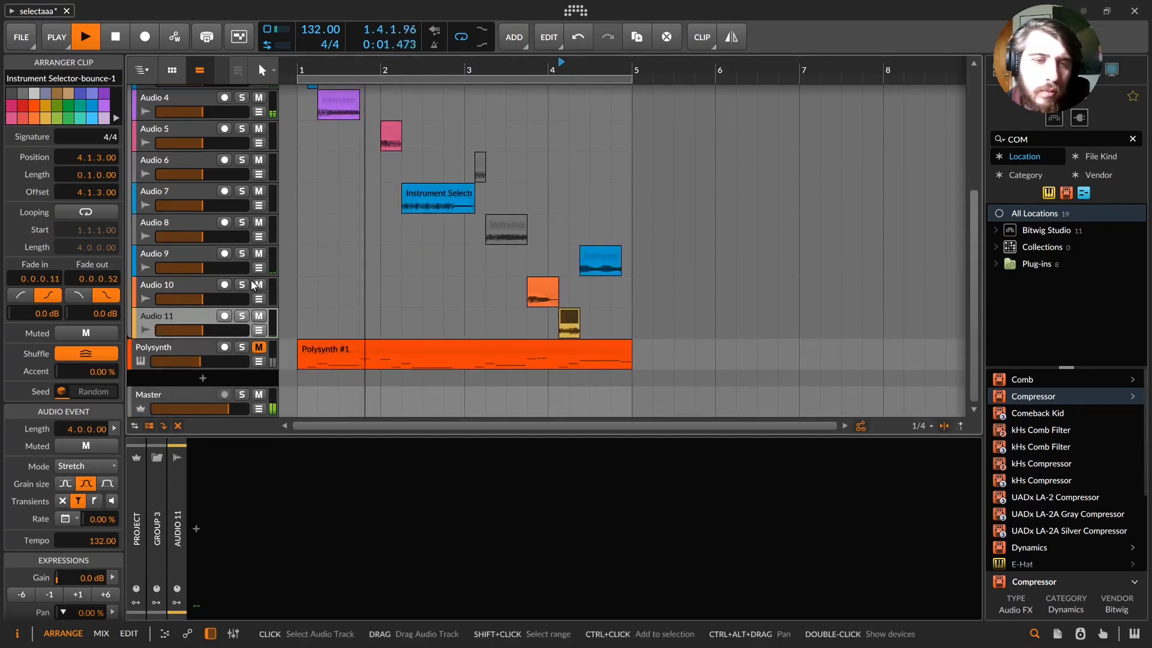
scroll(251, 280, "up", 3)
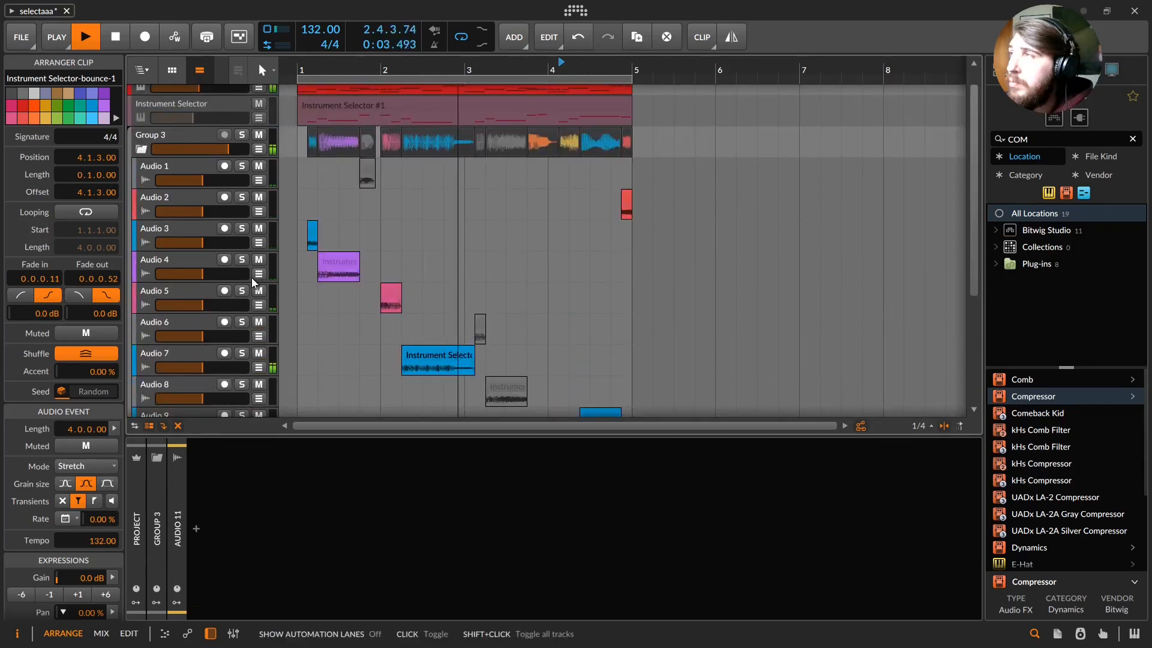
scroll(252, 282, "down", 2)
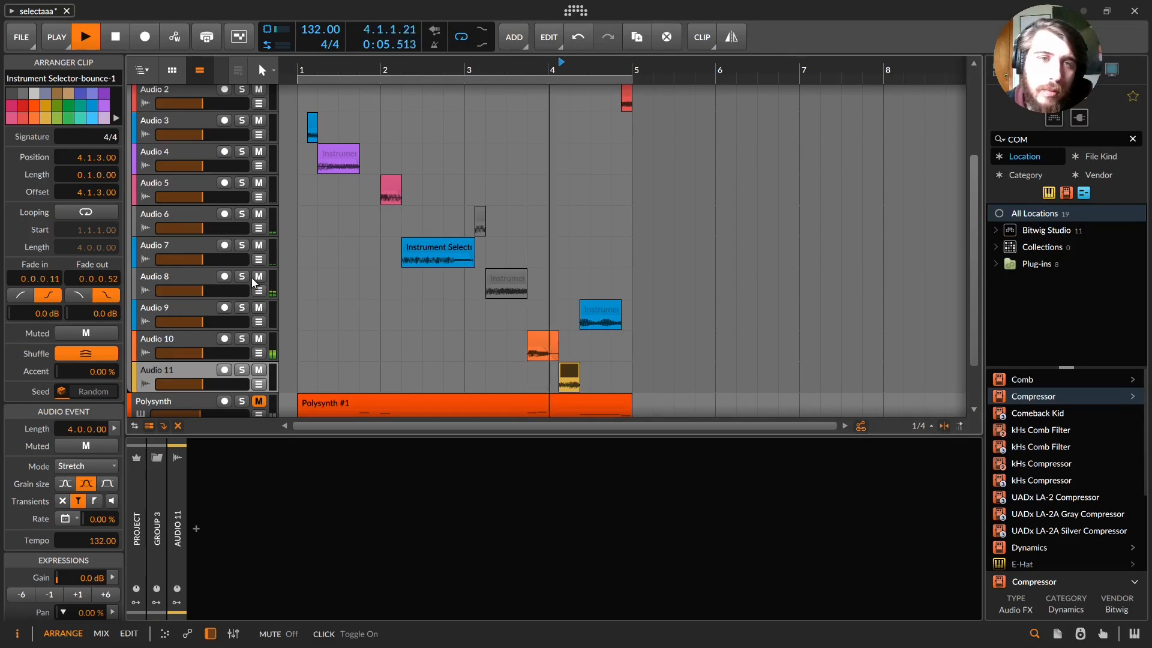
scroll(252, 282, "up", 2)
key("space")
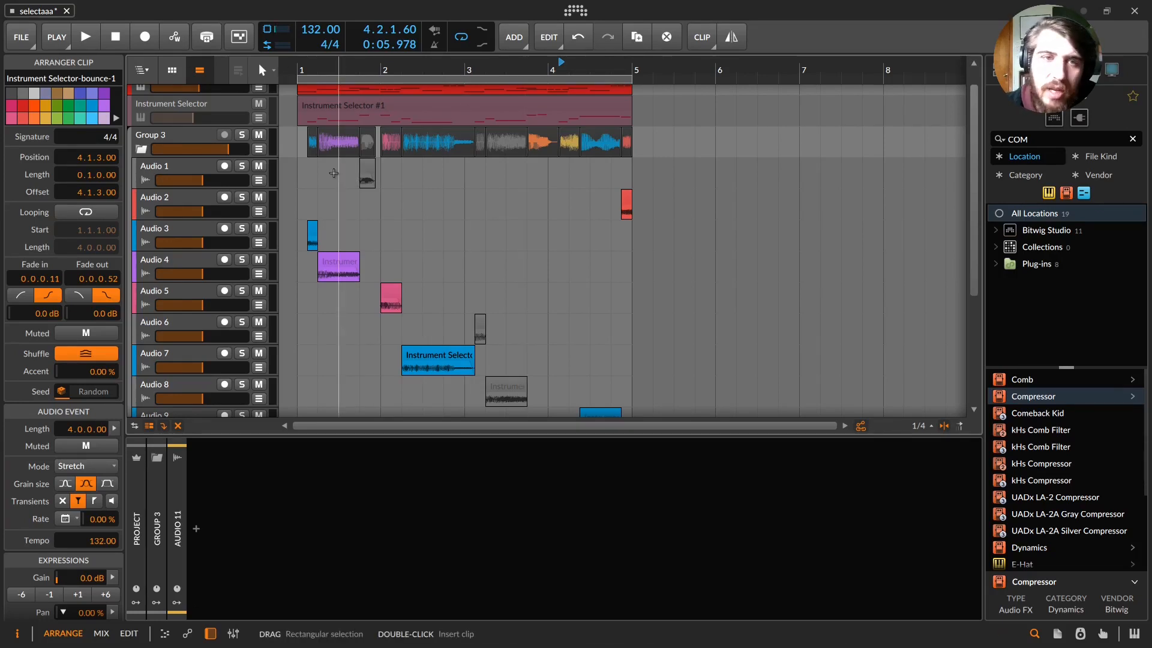
- Play the arrangement from bar 1, stop it, and review the full track list from the drum kit to the master
left_click(291, 177)
key("space")
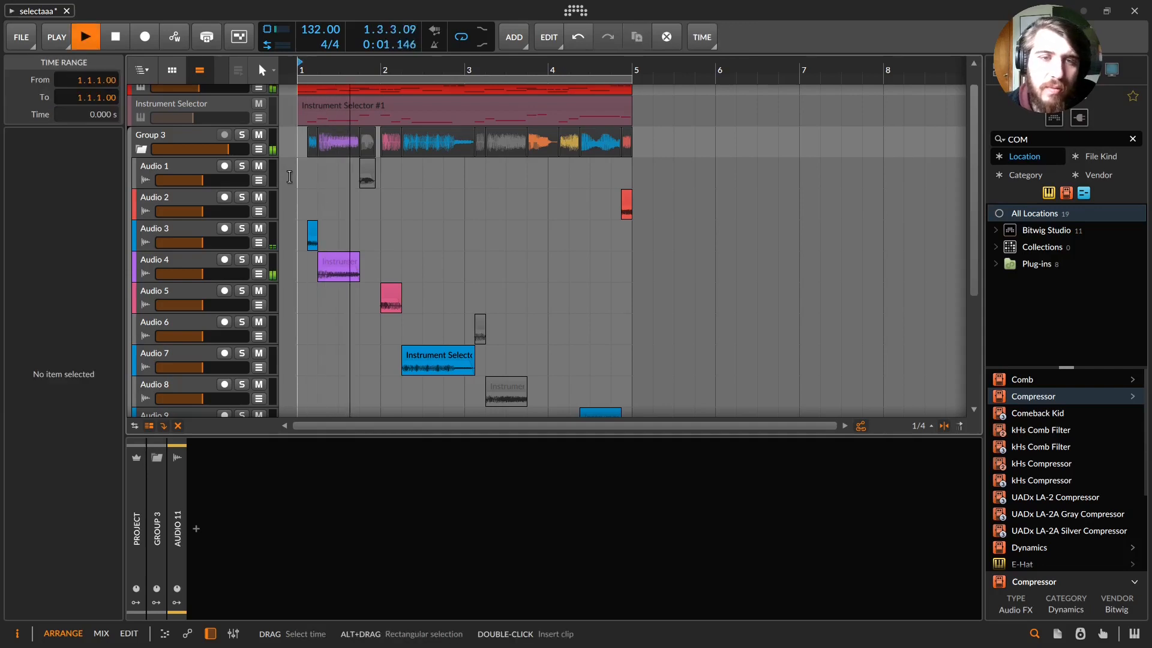
key("space")
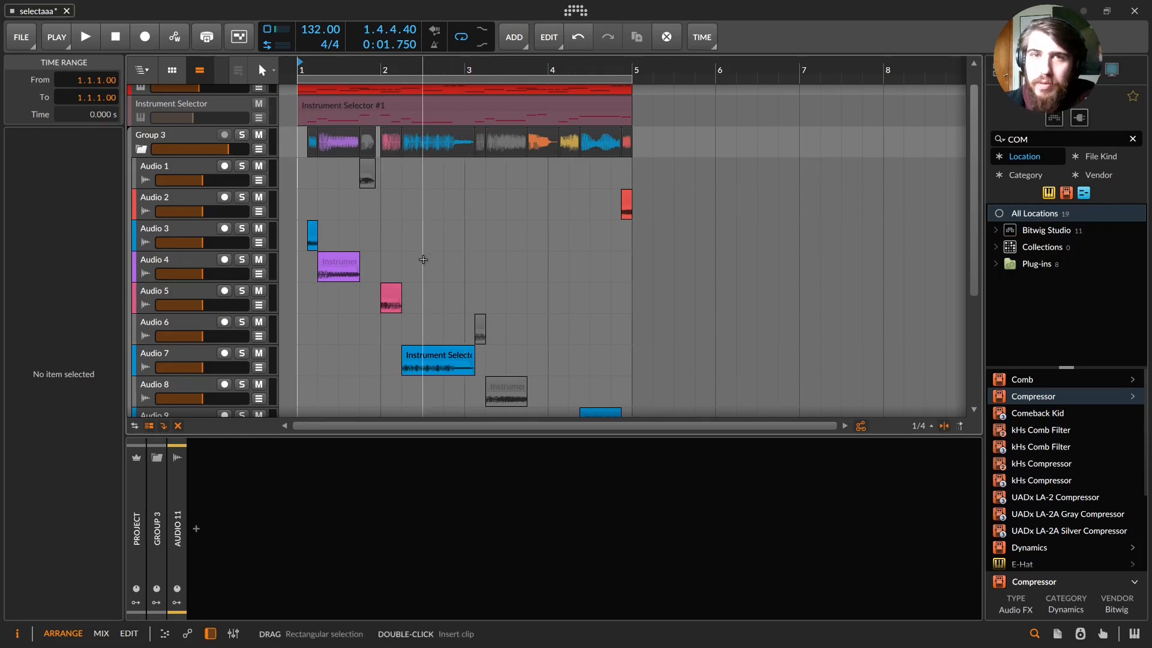
scroll(423, 259, "down", 5)
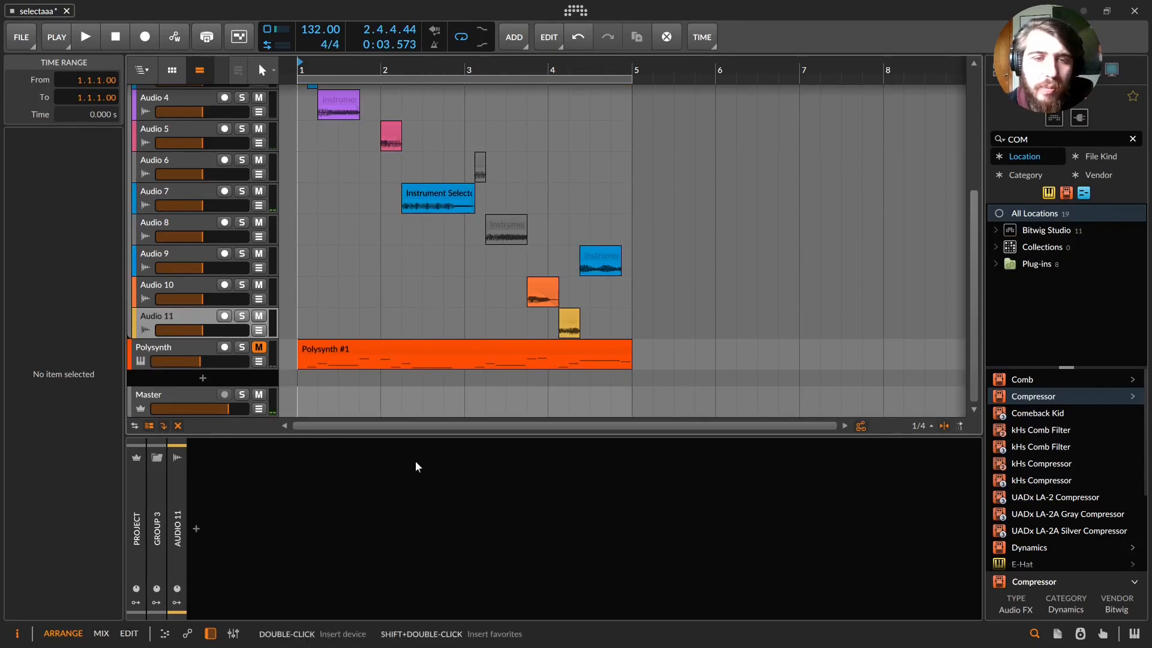
scroll(463, 349, "up", 6)
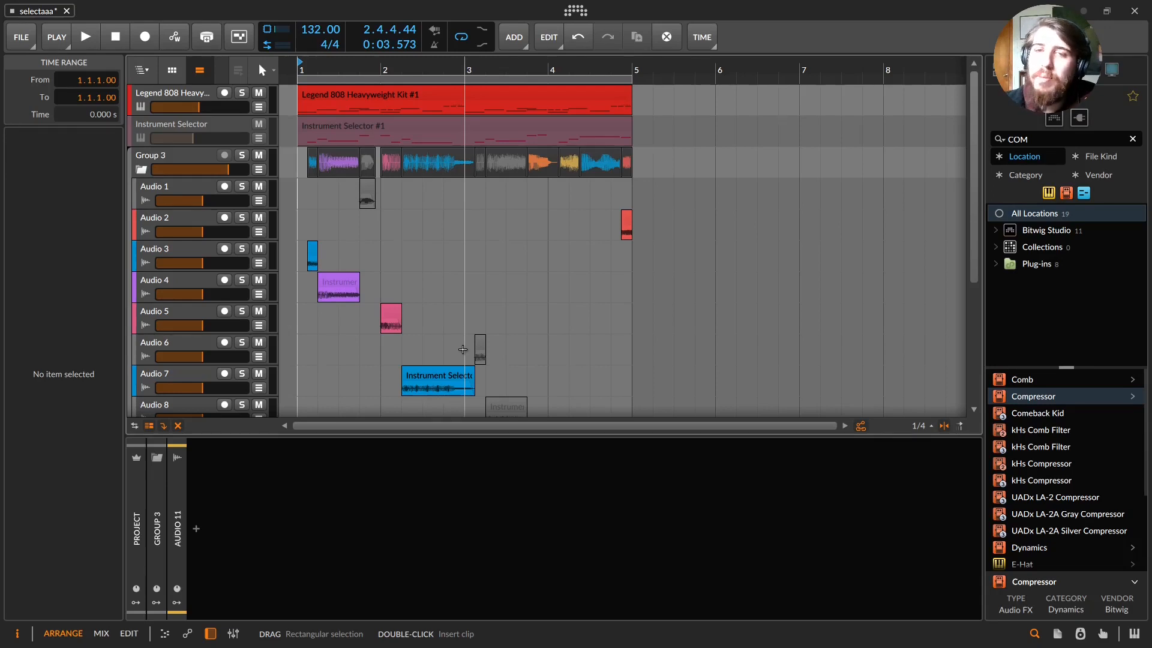
scroll(463, 349, "down", 4)
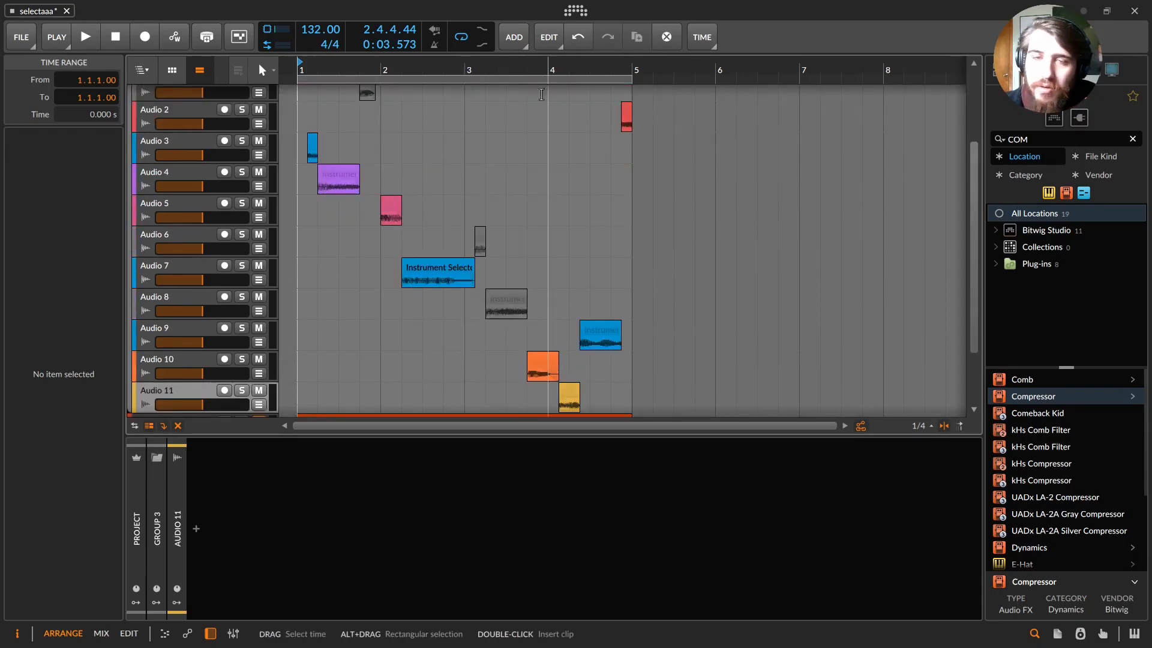
- Try extending the end of the bounce-1 clip on Audio 8 to a length of 5.0.0.00
left_click_drag(527, 306, 903, 306)
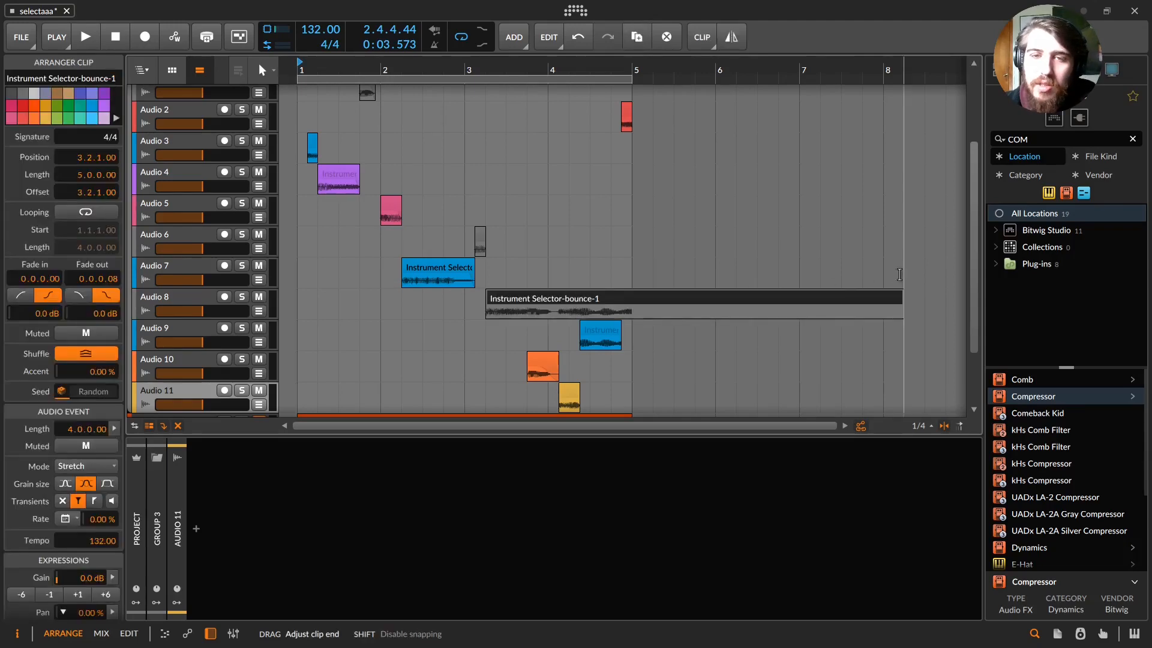
key("ctrl+z")
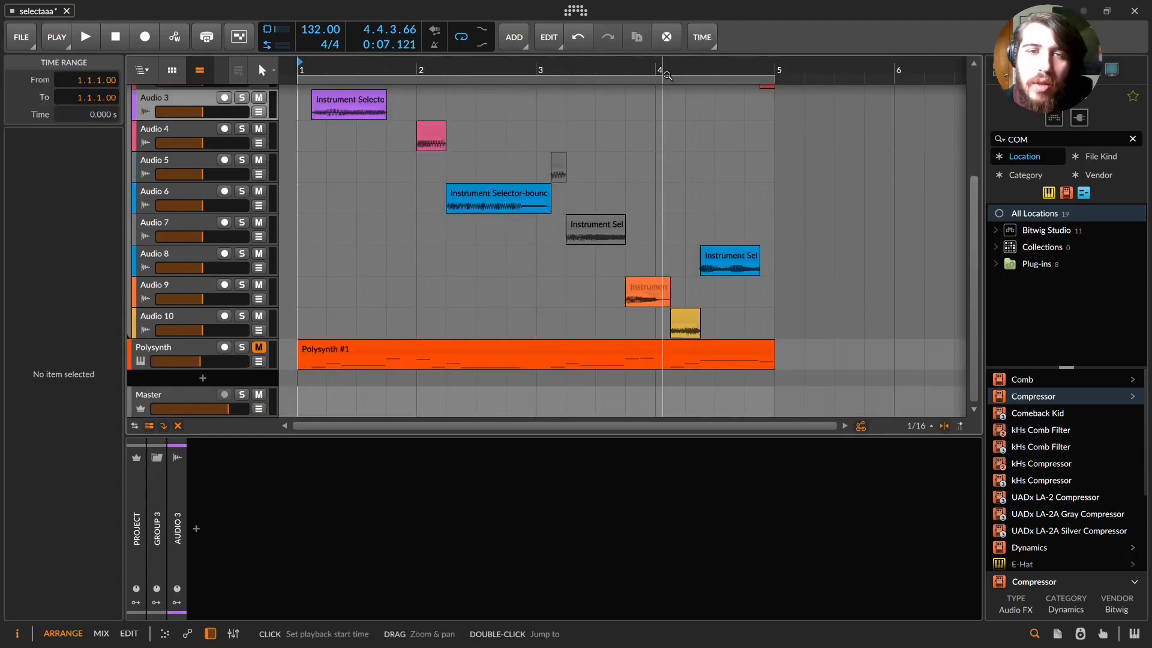
- Inspect the Group 3 track and the purple Audio 3 slice track inside it
scroll(539, 150, "up", 5)
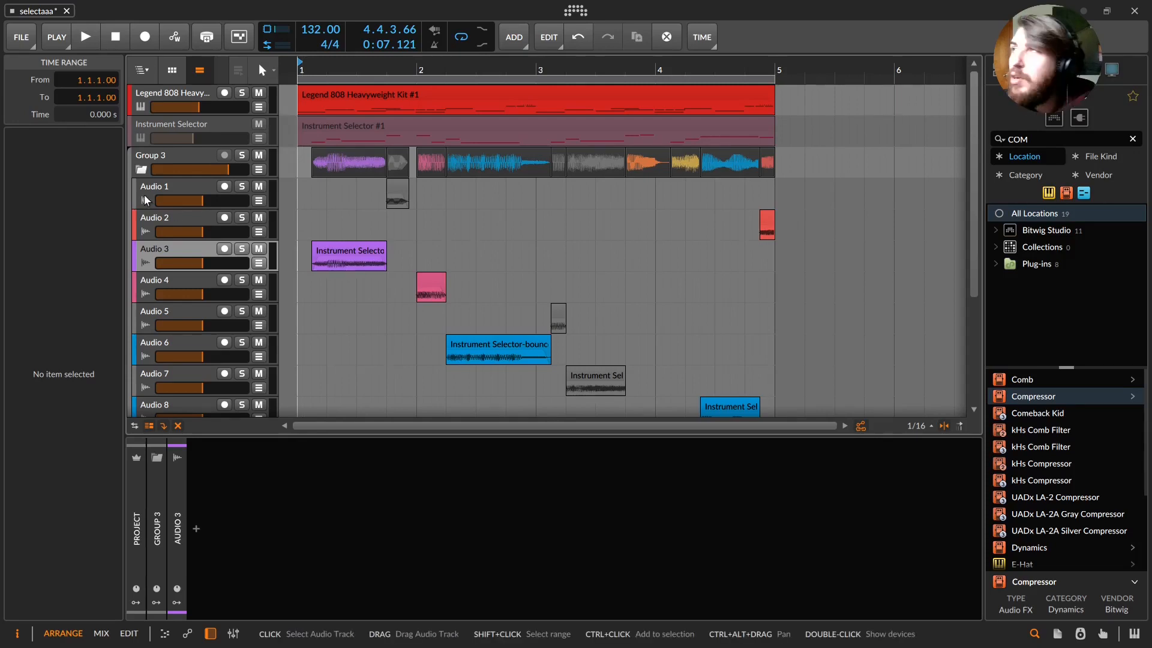
left_click(175, 156)
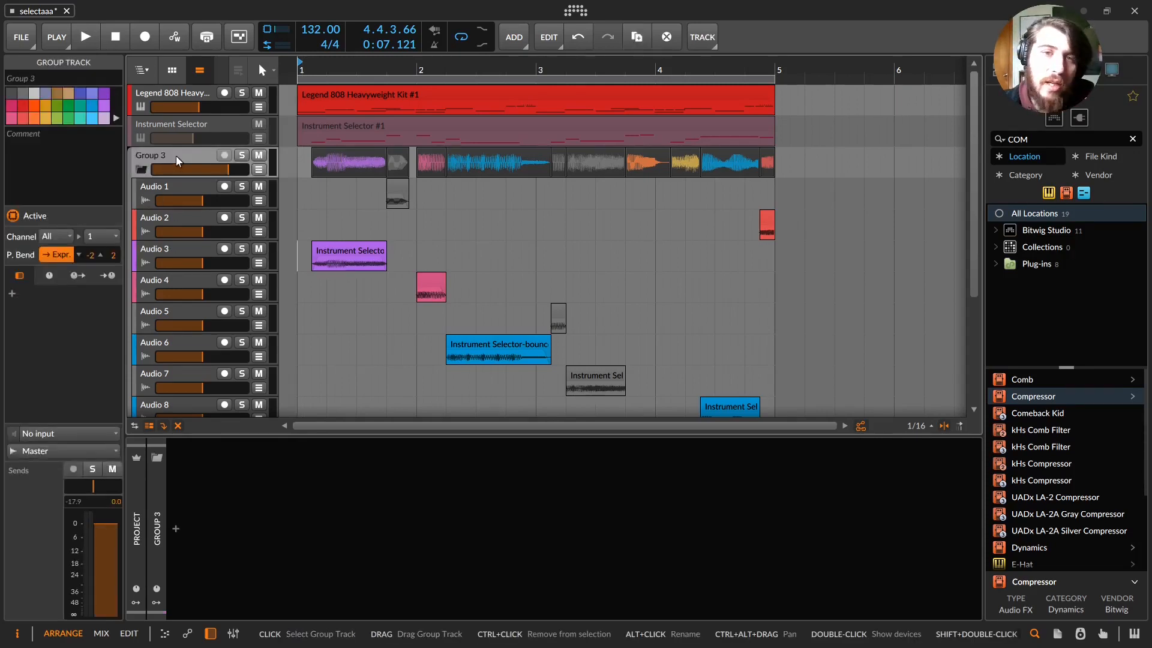
left_click(287, 310)
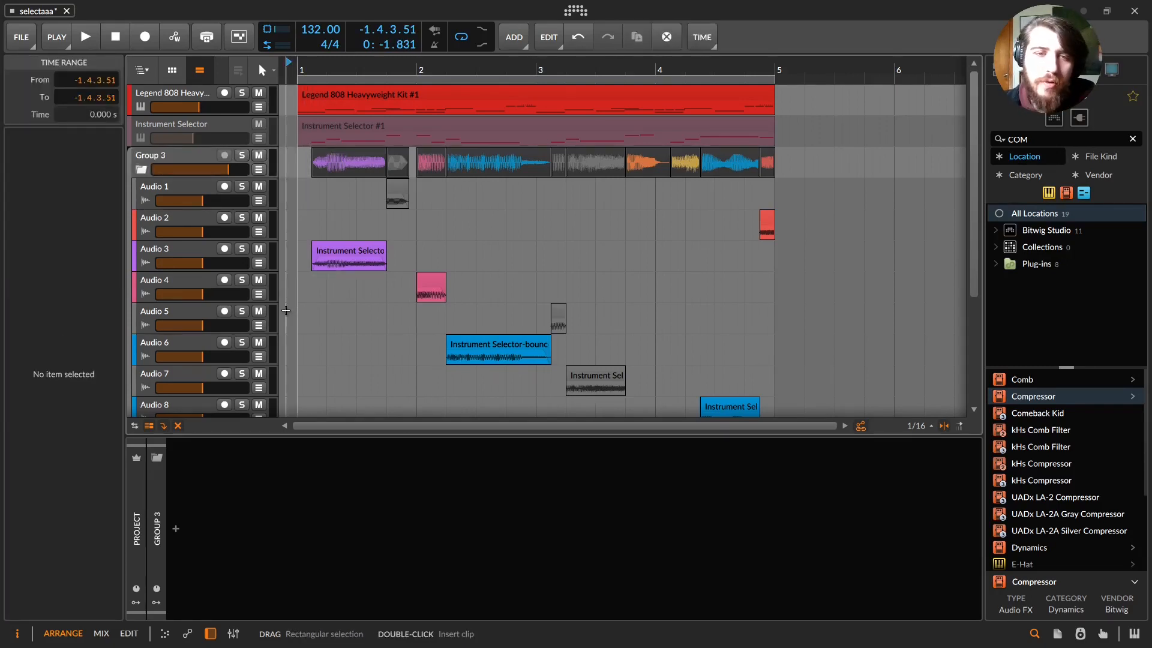
left_click(162, 255)
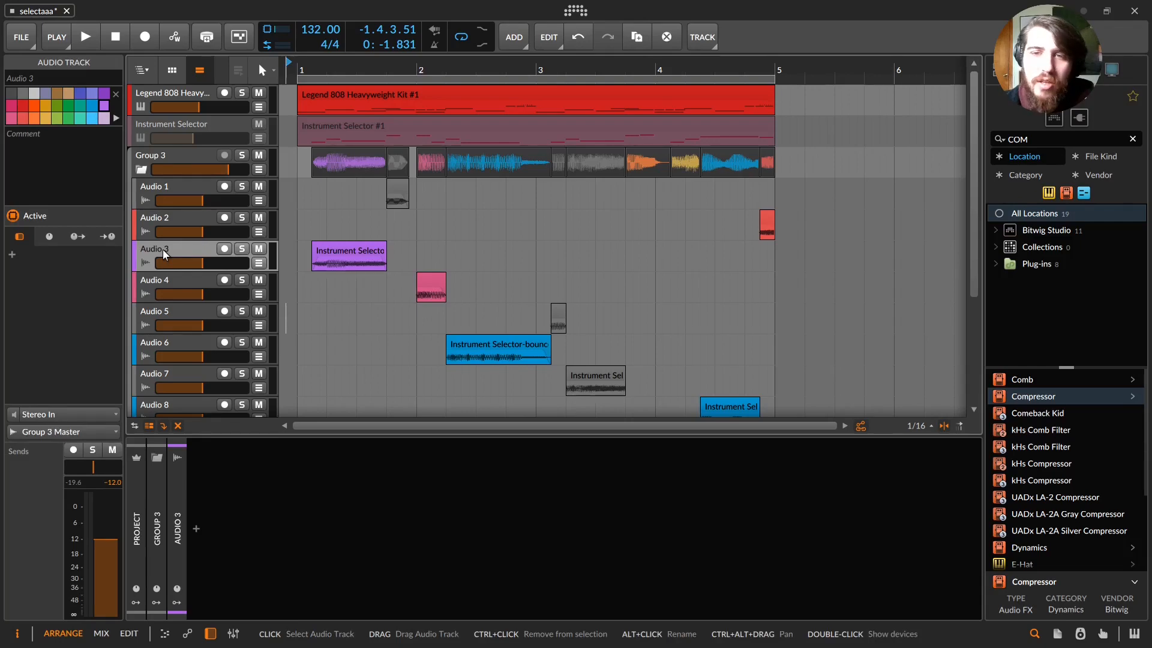
- Add an EQ-5 with cuts at 75.9 Hz and 5.15 kHz plus a Flanger+ to Audio 1, and audition from bar 1
scroll(192, 229, "down", 5)
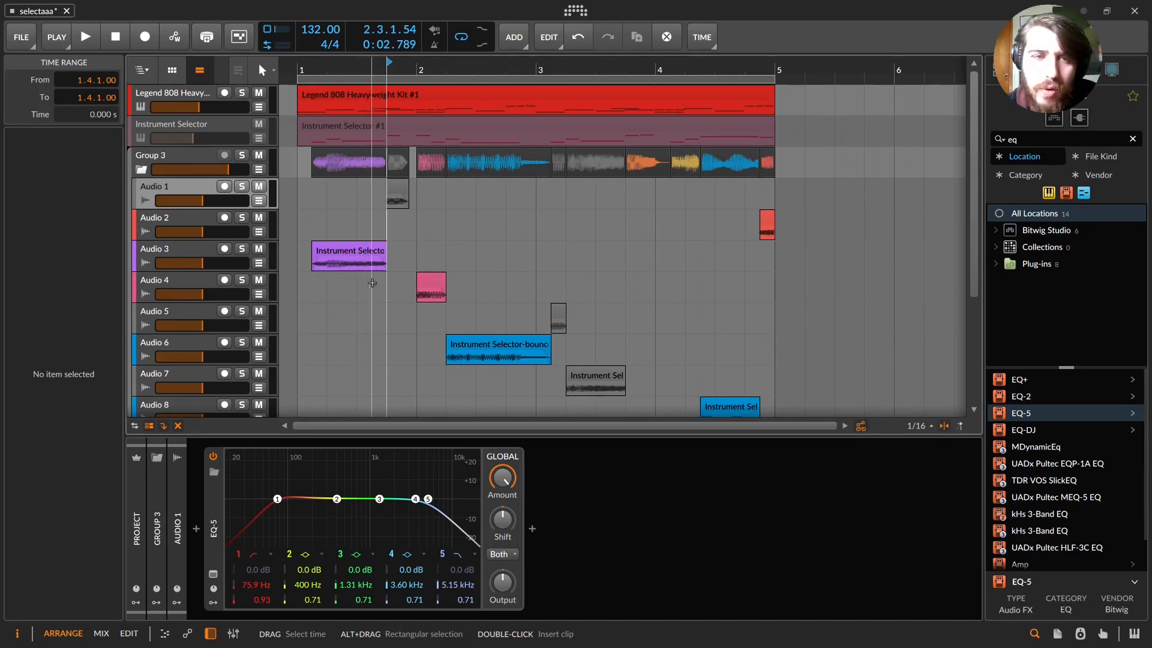
left_click(294, 162)
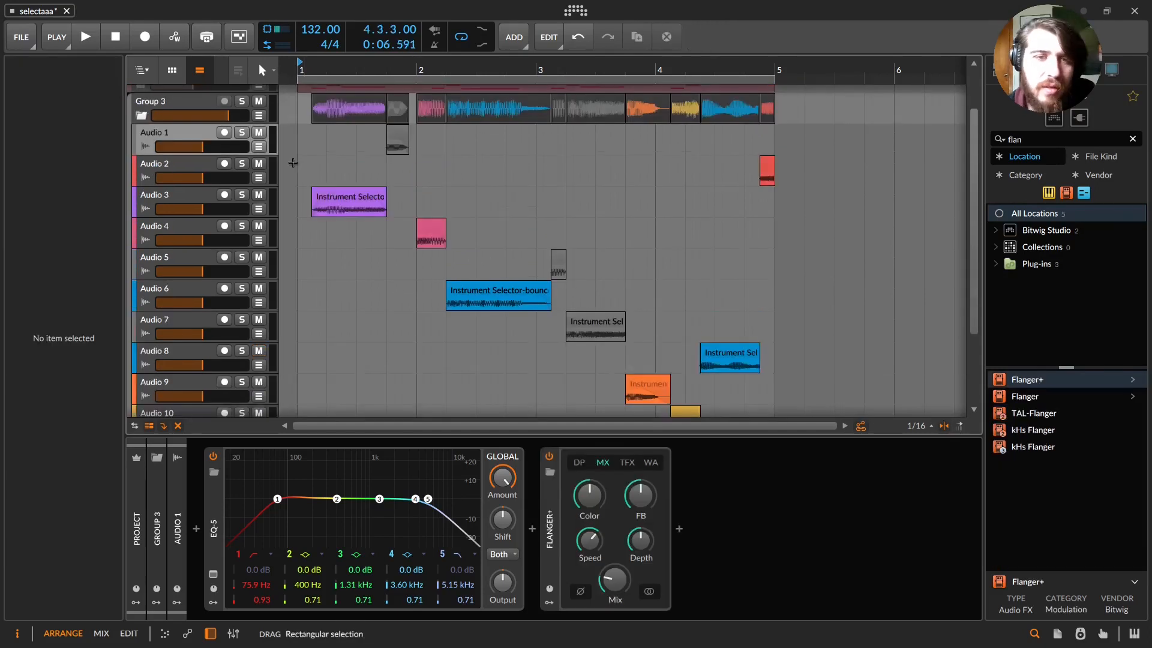
left_click(293, 163)
key("space")
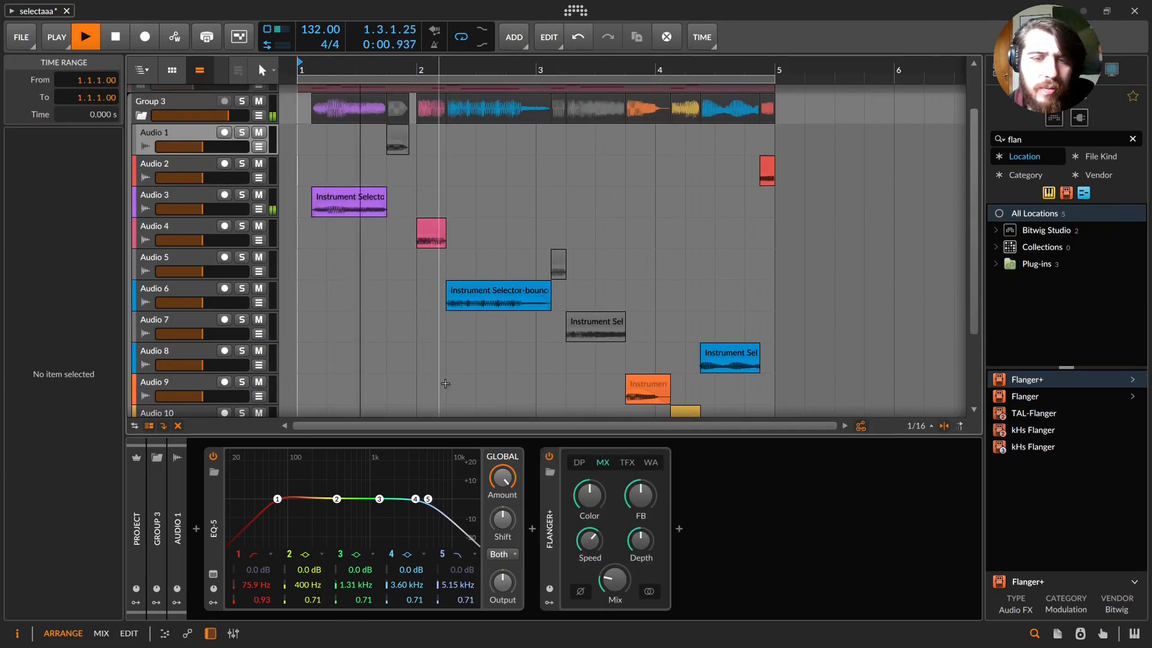
key("space")
- Adjust the Mix amount of the Flanger+ on Audio 1 and move the device to the Audio 3 track
left_click_drag(614, 579, 613, 543)
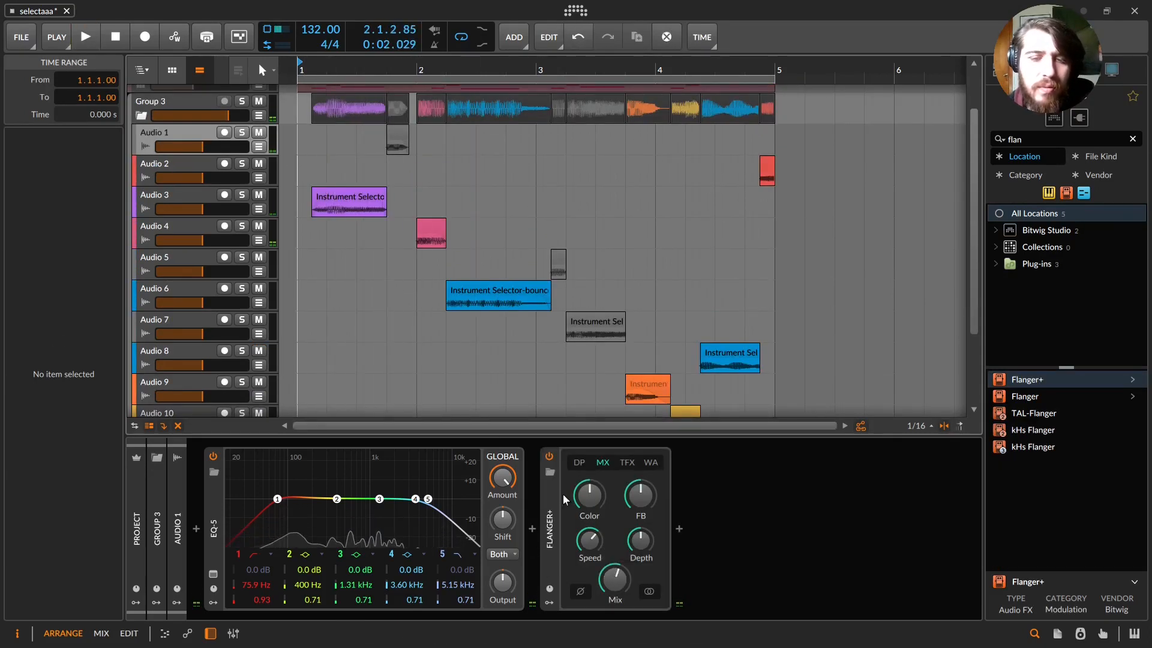
left_click(554, 543)
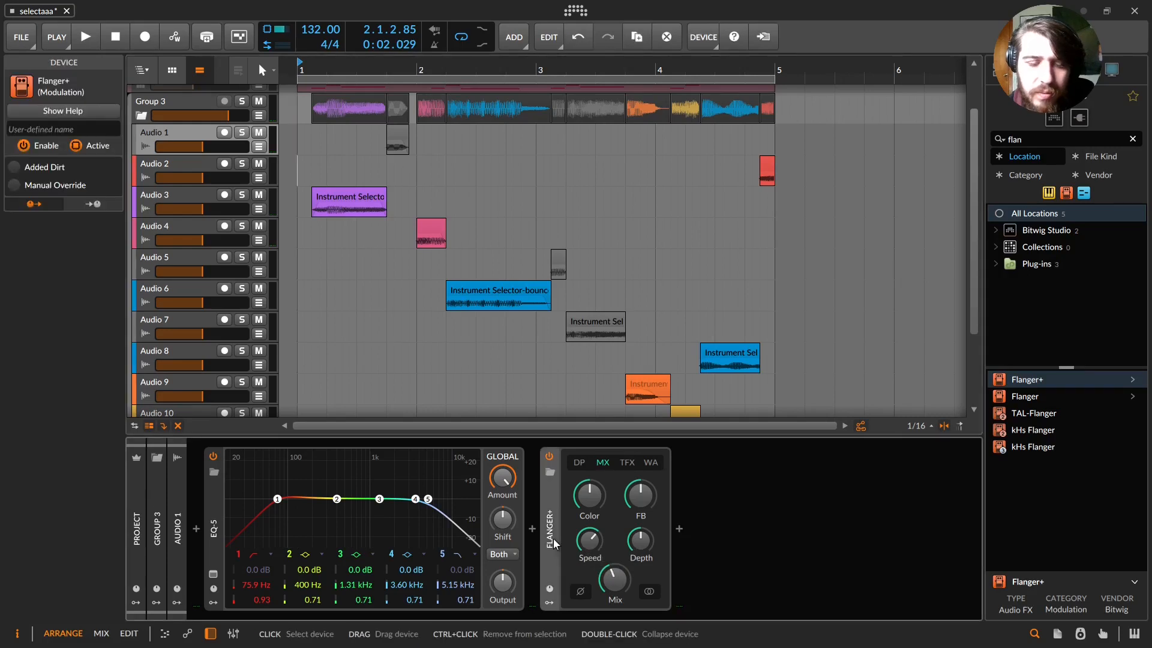
left_click_drag(554, 544, 309, 204)
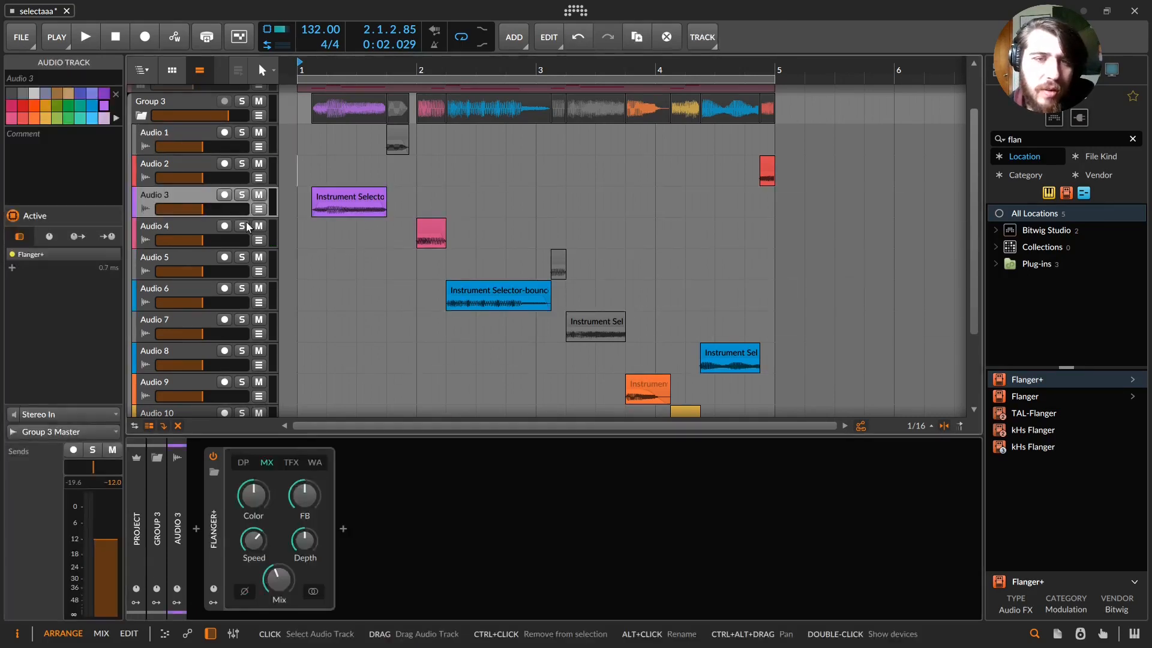
- Play from bar 1 and lower the Mix amount of the Flanger+ on Audio 3
left_click(307, 244)
key("space")
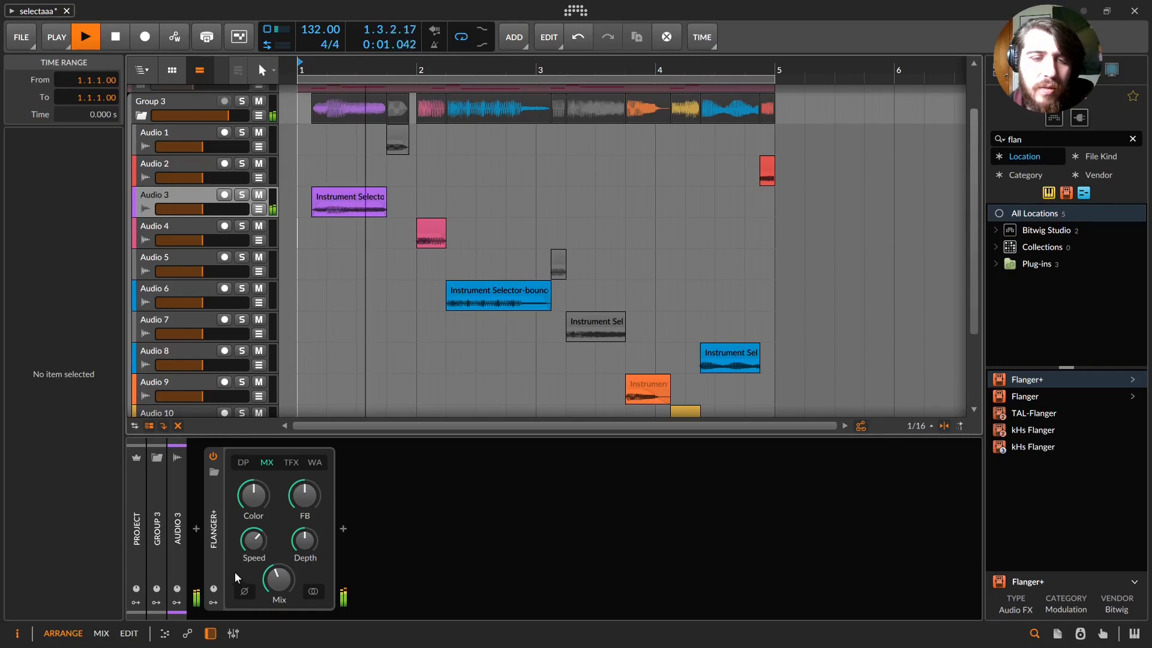
left_click_drag(271, 583, 271, 600)
key("space")
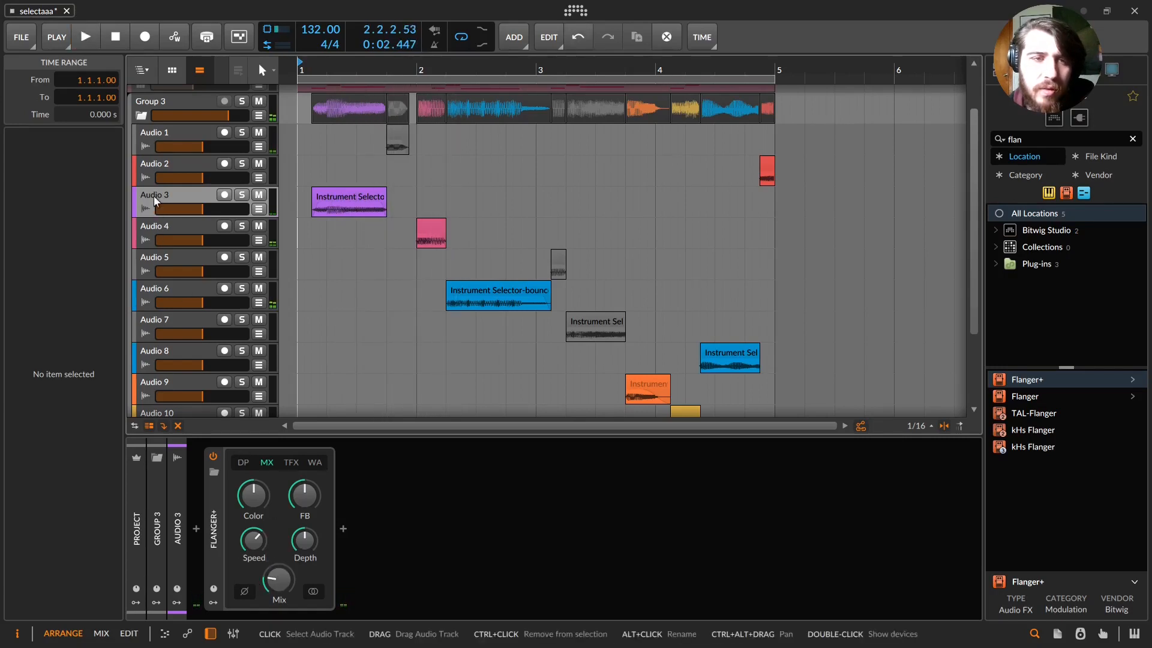
left_click(154, 195)
key("ctrl+d")
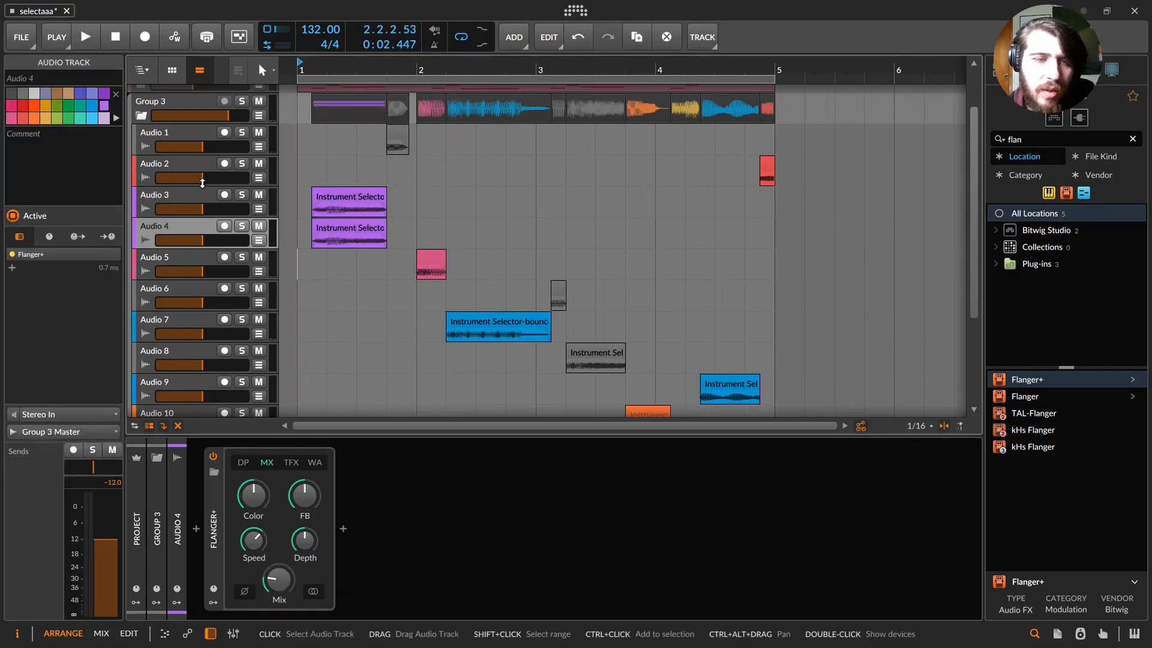
key("ctrl+z")
- Duplicate the Flanger+ on Audio 3, move the copy to the Audio 6 track, and play the arrangement
left_click(211, 505)
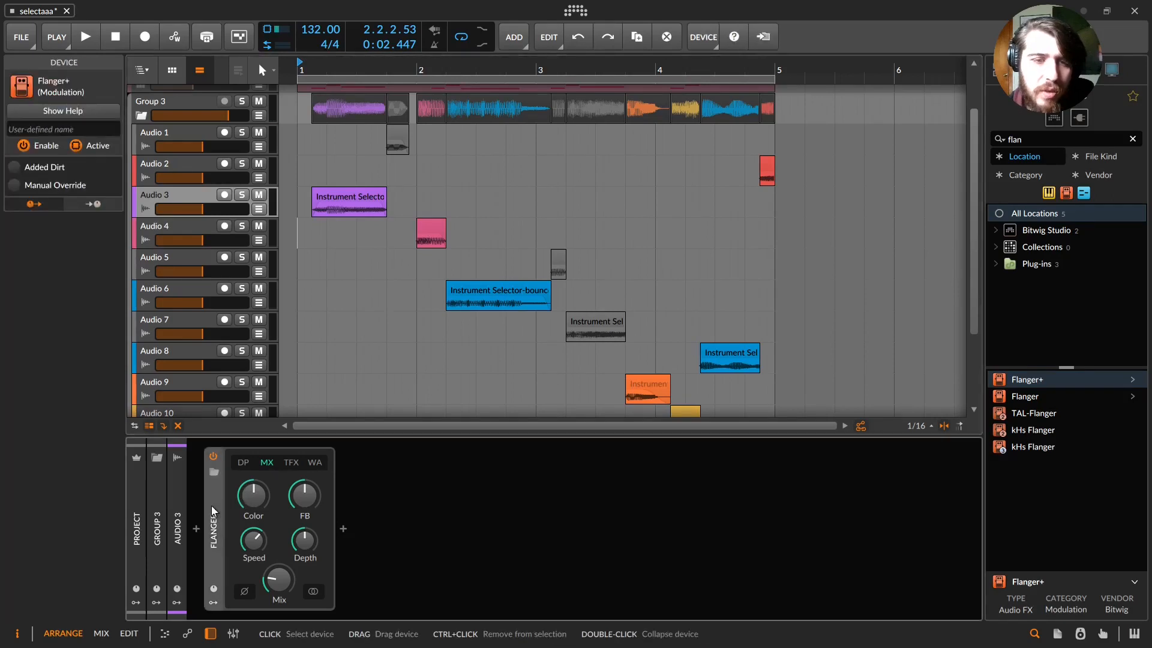
key("ctrl+d")
left_click_drag(364, 531, 178, 300)
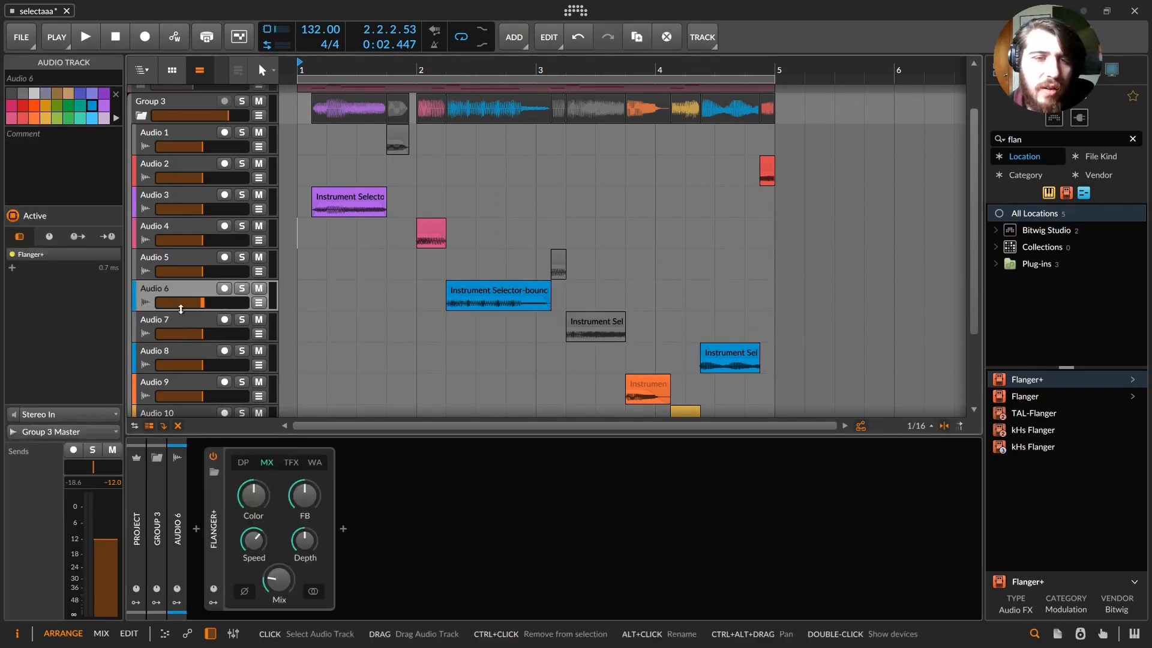
key("space")
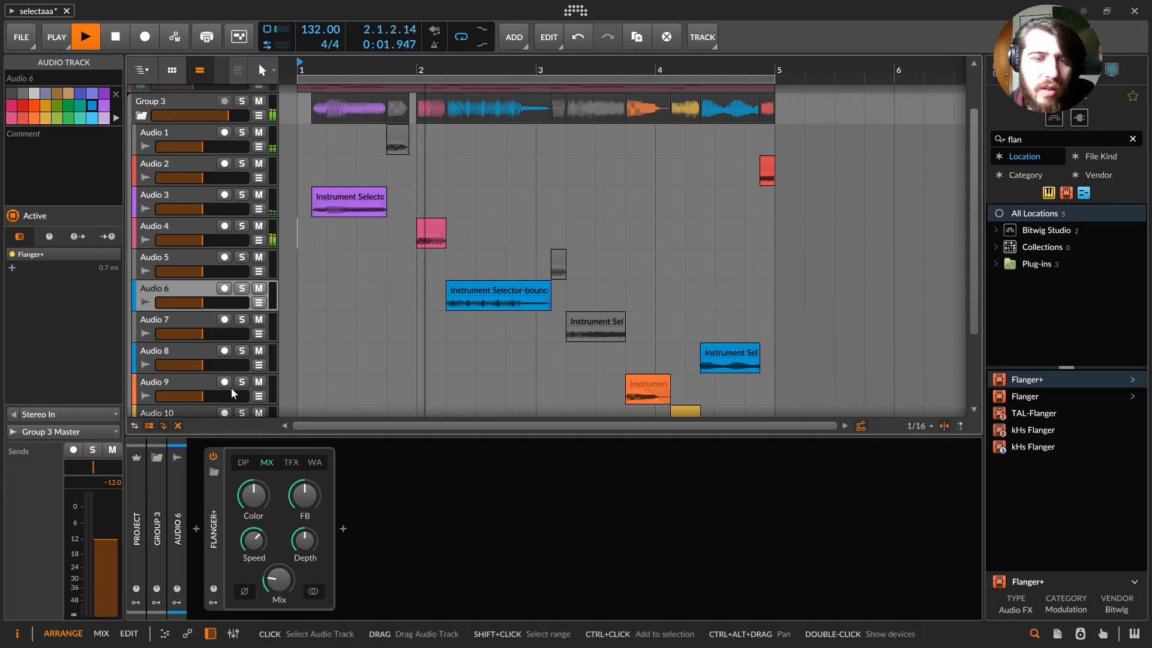
- Restart the arrangement and sweep the Mix of Audio 6's Flanger+ up to about 61.6 % and back down
key("space")
key("space")
left_click_drag(275, 601, 274, 579)
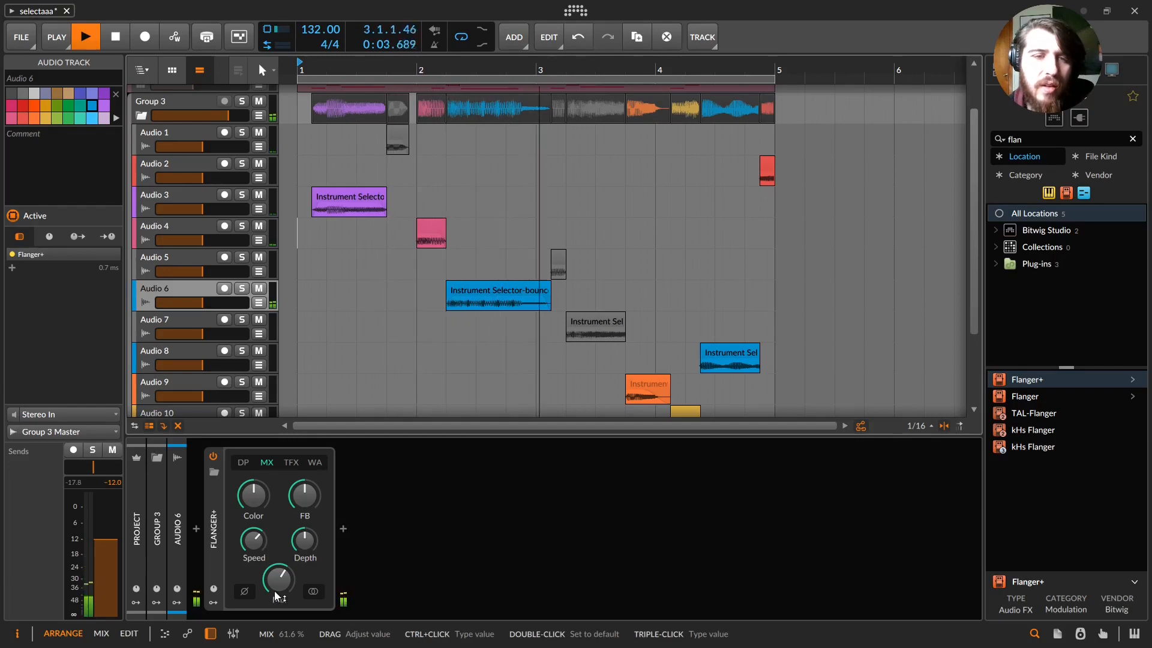
left_click_drag(276, 595, 276, 636)
- Audition from bar 1 while raising the Flanger+ Feedback on Audio 6 to about 80 % and adjusting its Color, Speed and Depth
key("space")
key("space")
left_click_drag(306, 507, 307, 474)
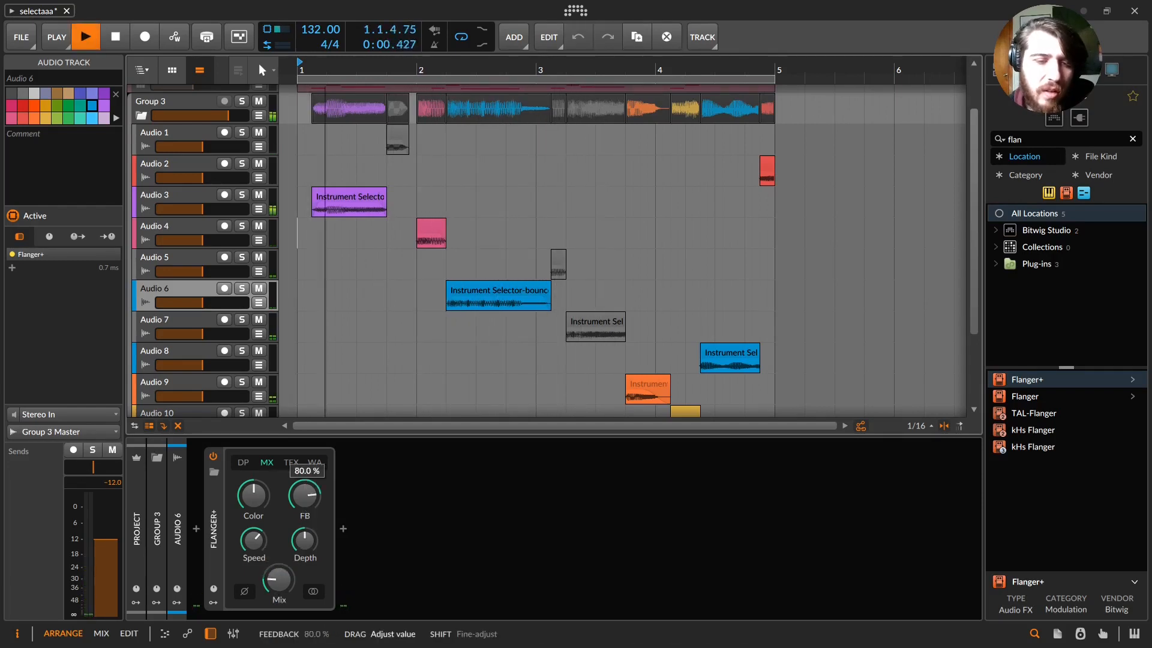
left_click_drag(254, 503, 251, 516)
left_click_drag(314, 545, 313, 550)
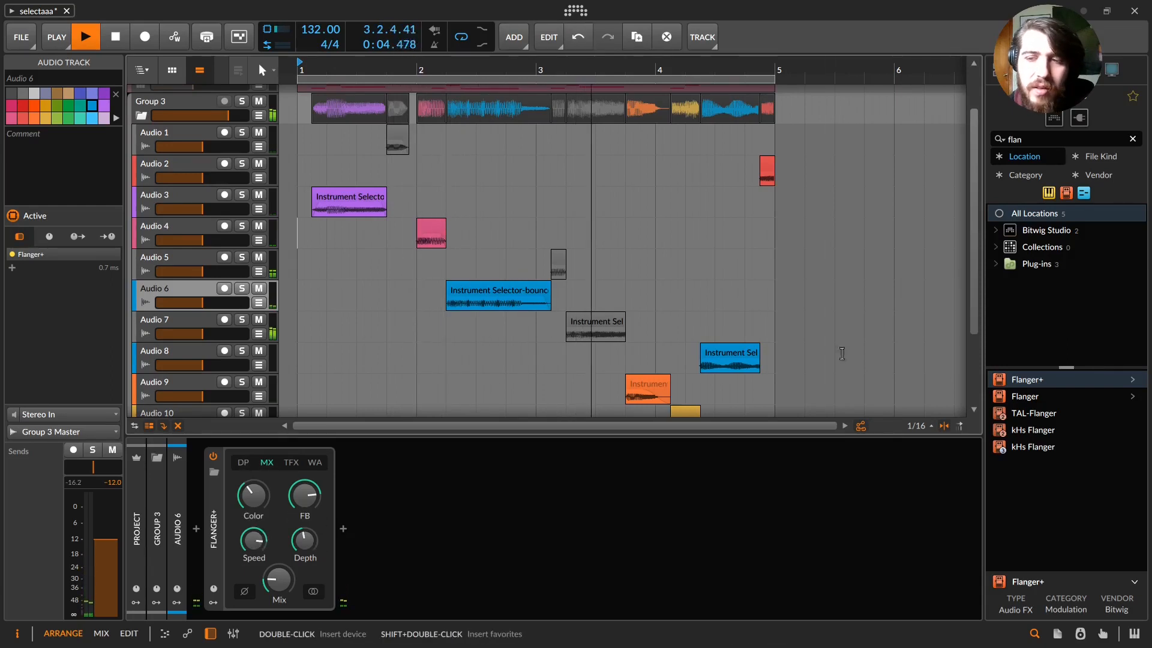
key("space")
- Find EQ-5 in the browser and add it after the Flanger+ on Audio 6, with a high cut at 12.0 kHz
left_click_drag(1042, 138, 805, 137)
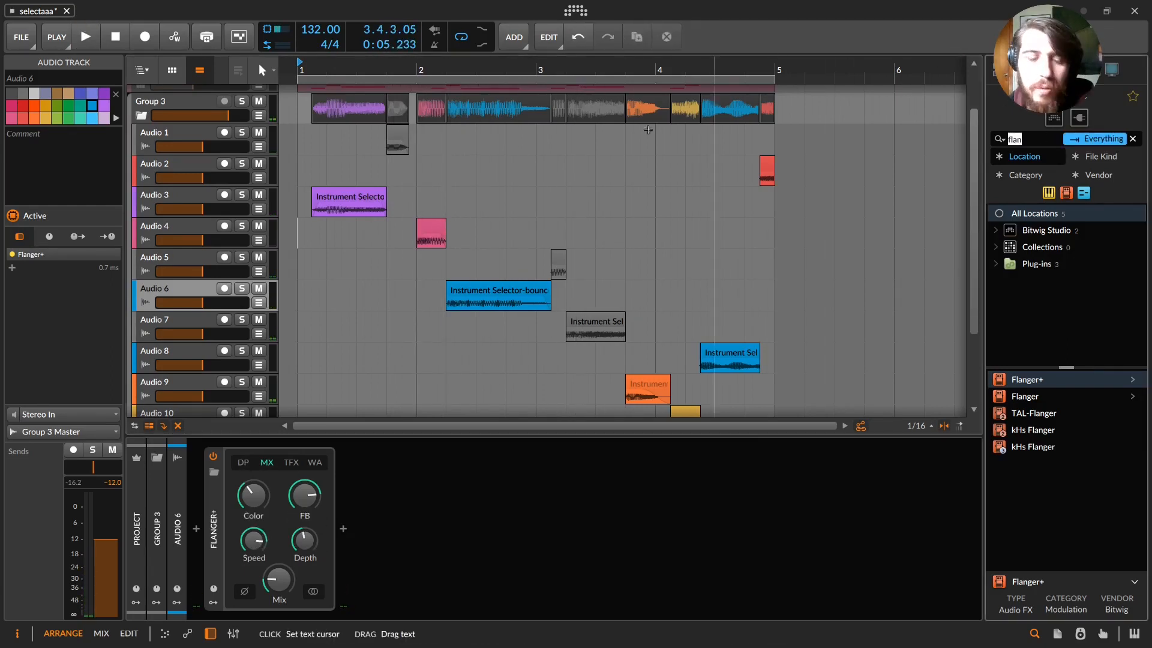
key("BackSpace")
type("eq")
left_click_drag(1018, 380, 613, 523)
key("Return")
left_click(609, 557)
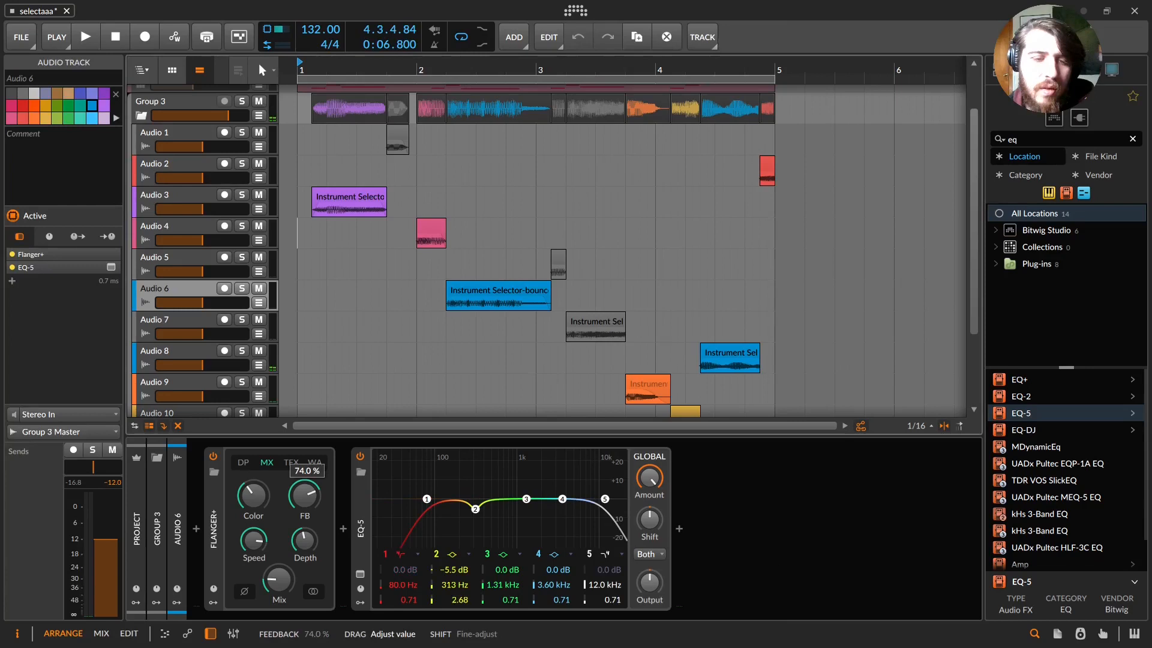
- Set Audio 6's Flanger+ to the DP character with Color at about 70.8 %, and audition the arrangement
key("space")
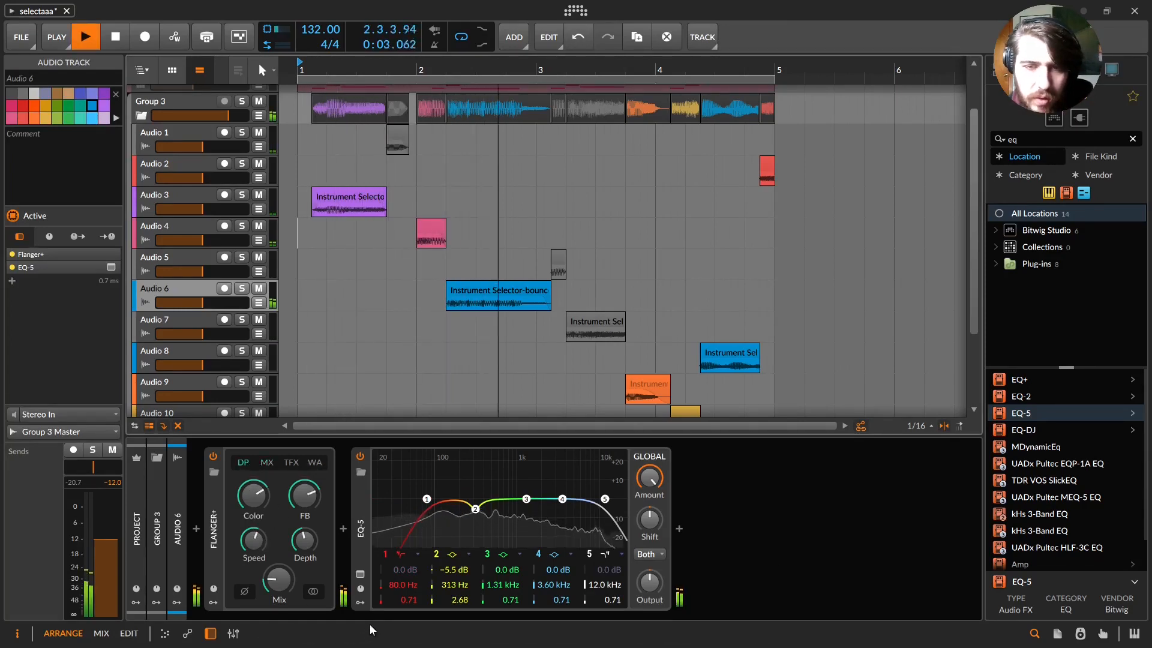
key("space")
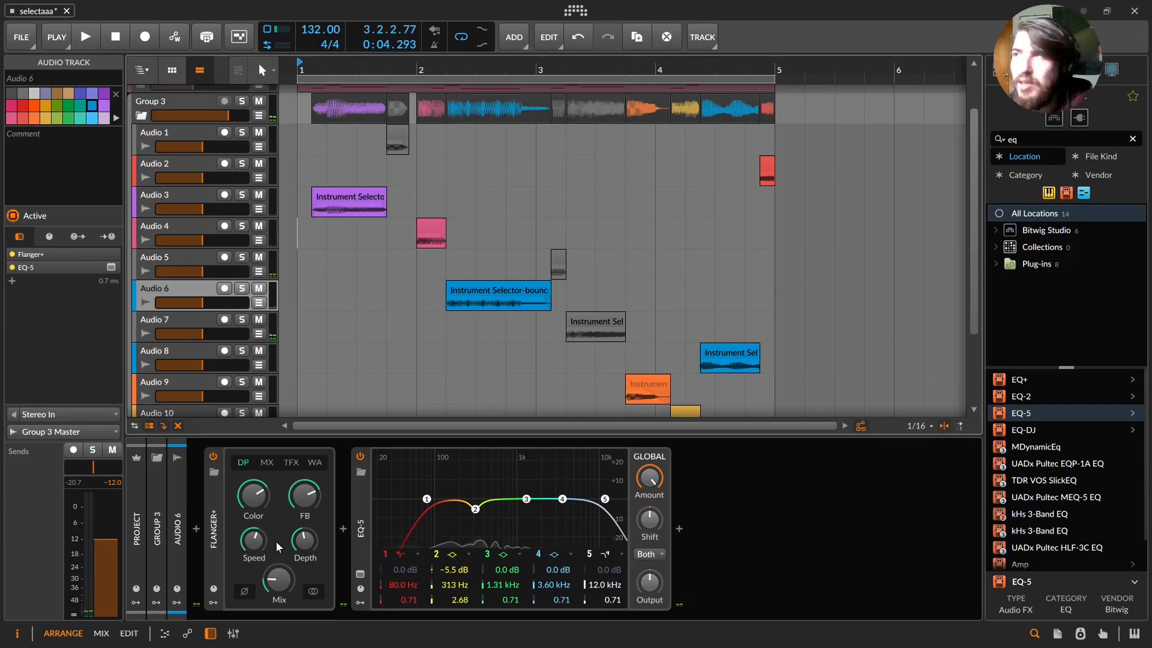
key("space")
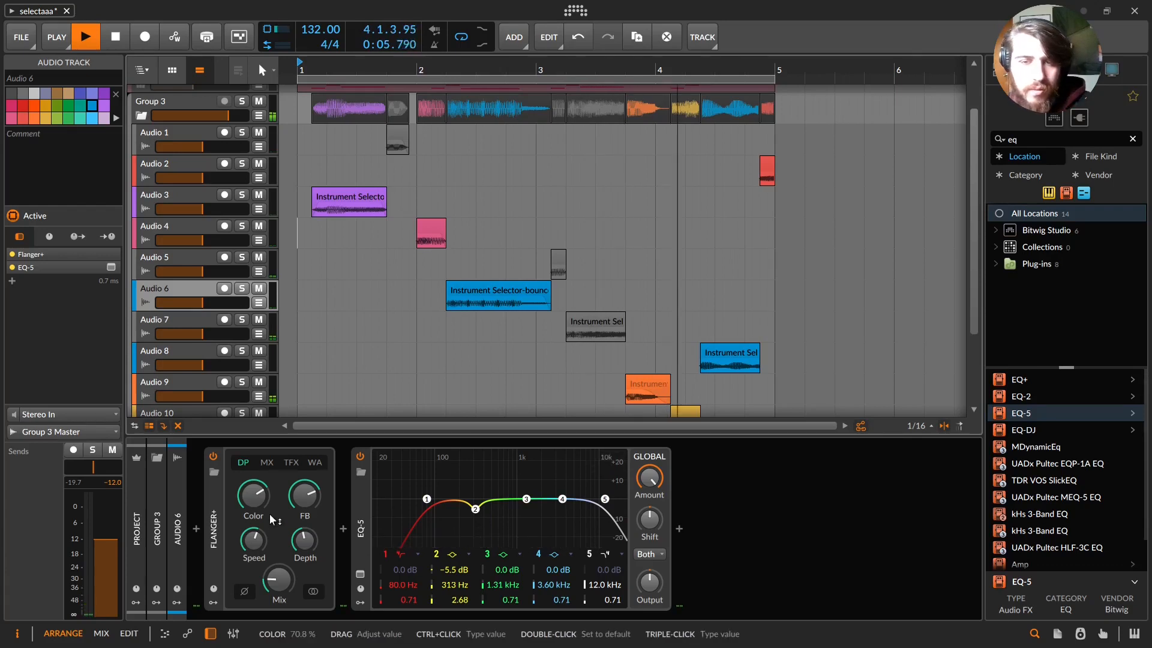
key("space")
- Copy the Flanger+ from Audio 6 to Audio 8, use the WA character, and lower its Speed and Color while raising Depth
left_click(214, 516)
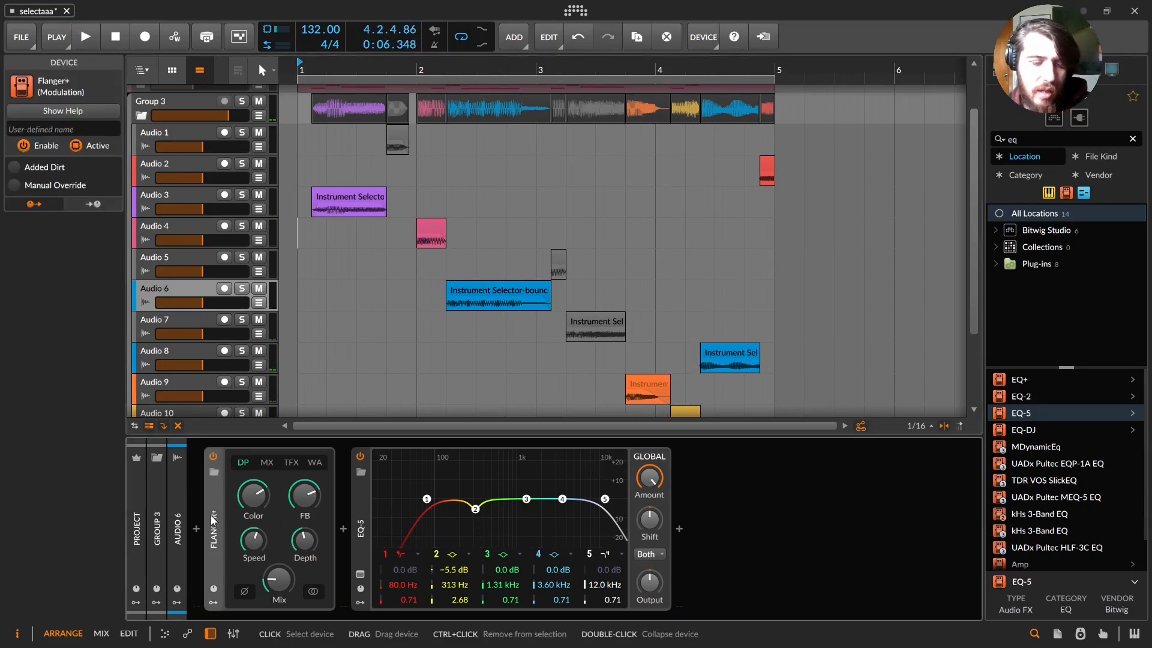
left_click(722, 351)
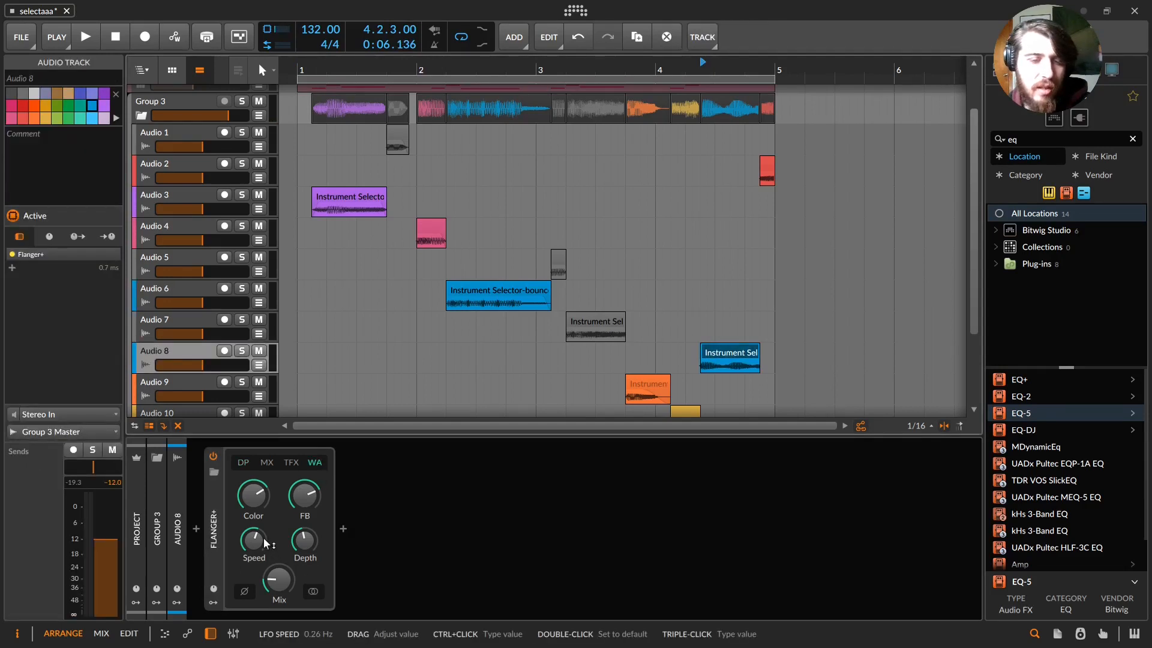
left_click_drag(263, 538, 306, 531)
left_click(220, 506)
left_click_drag(255, 495, 255, 505)
- Audition the arrangement from bar 1, and raise the Mix and Speed of the Flanger+ on Audio 8
left_click(297, 312)
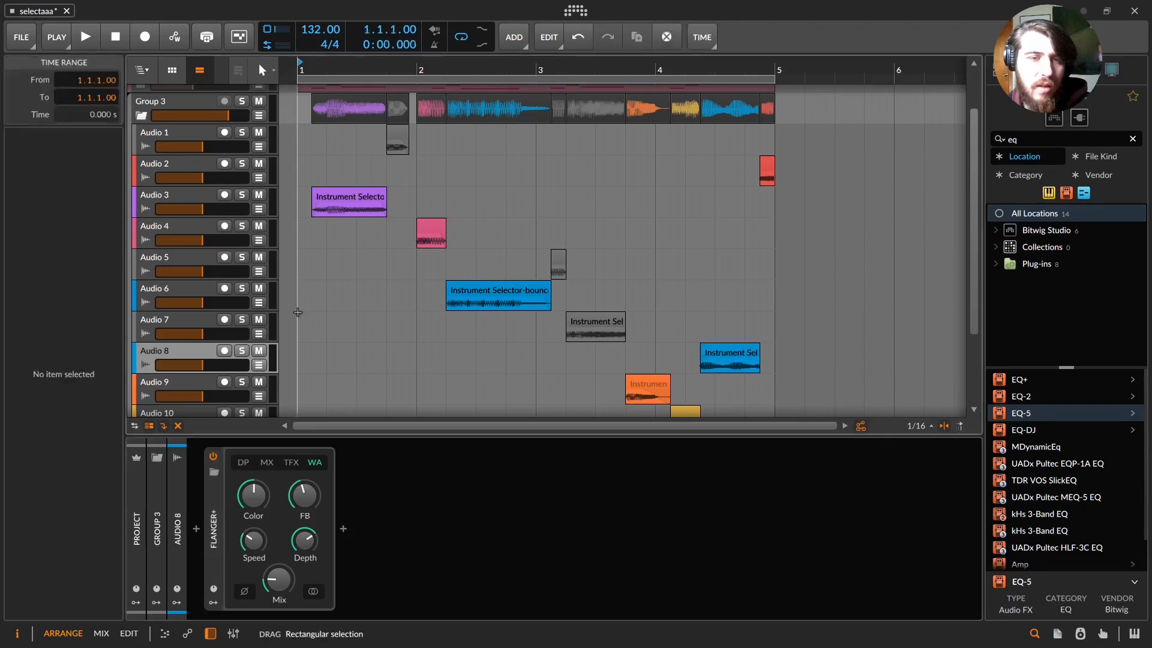
key("space")
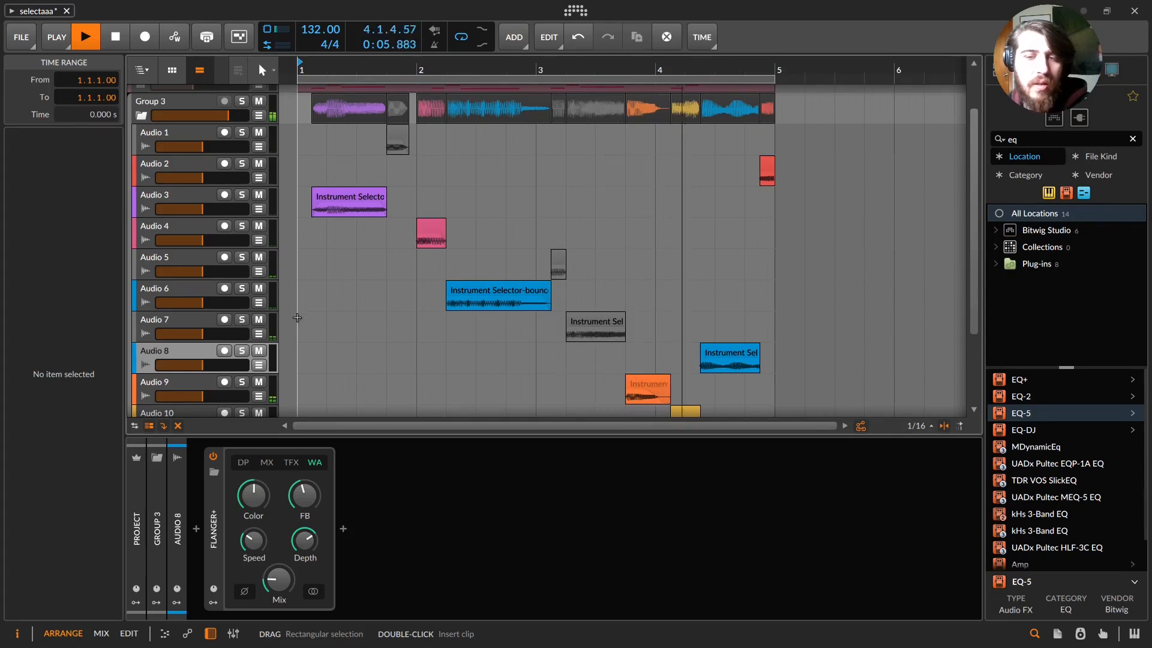
key("space")
left_click_drag(277, 582, 277, 528)
left_click_drag(254, 542, 254, 525)
- During playback, raise Audio 8's Flanger+ Feedback to about 71.6 %, lower Mix, enable phase inversion, and switch the character to MX and finally DP
key("space")
left_click_drag(304, 497, 304, 459)
left_click_drag(270, 586, 270, 611)
left_click(243, 593)
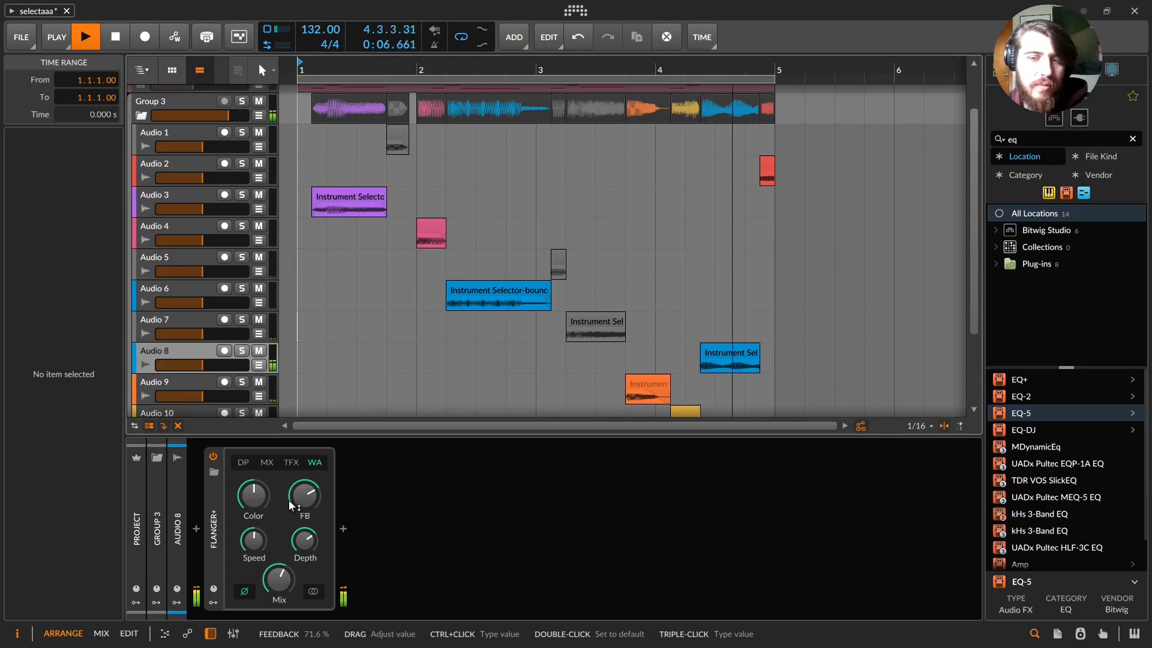
left_click(265, 463)
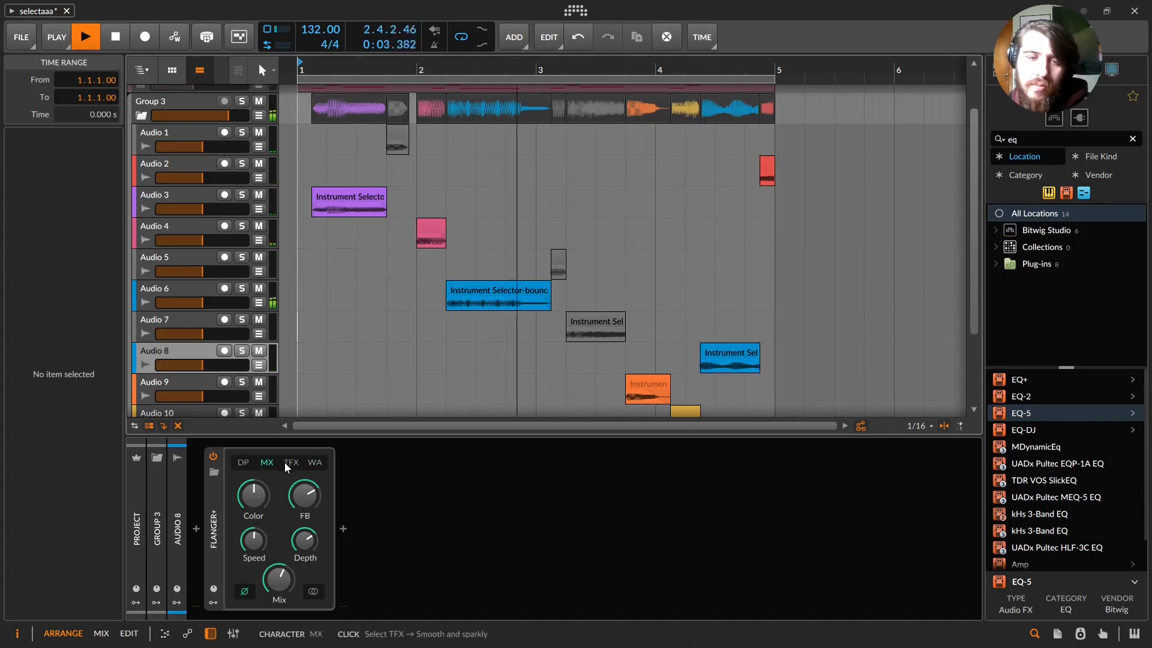
left_click(245, 462)
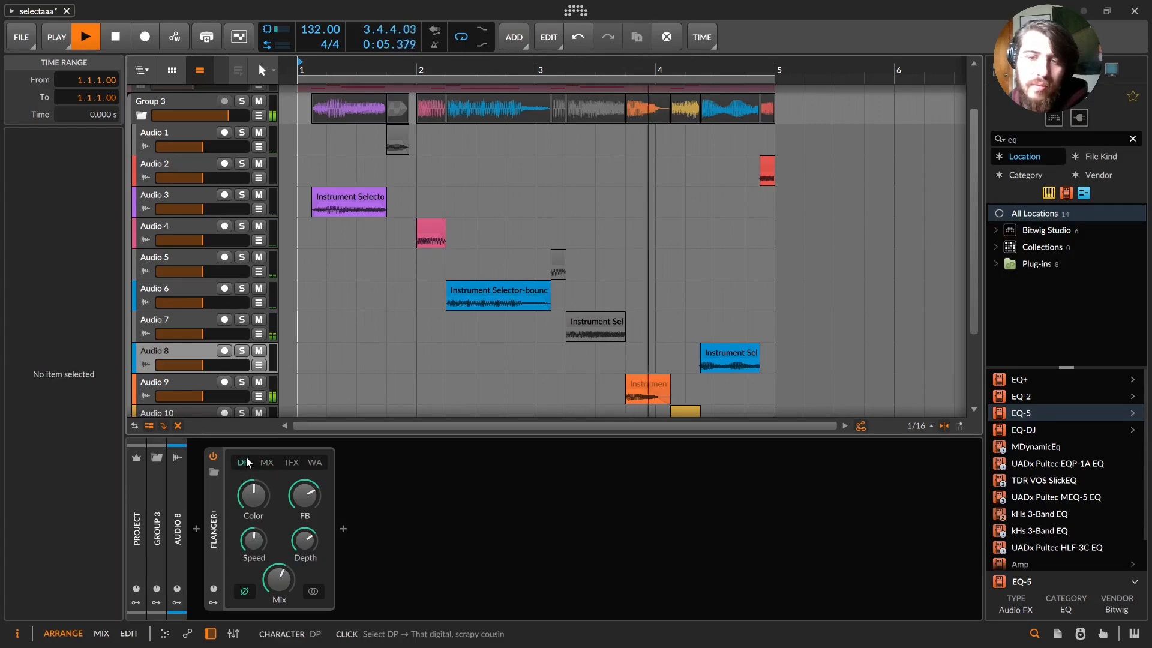